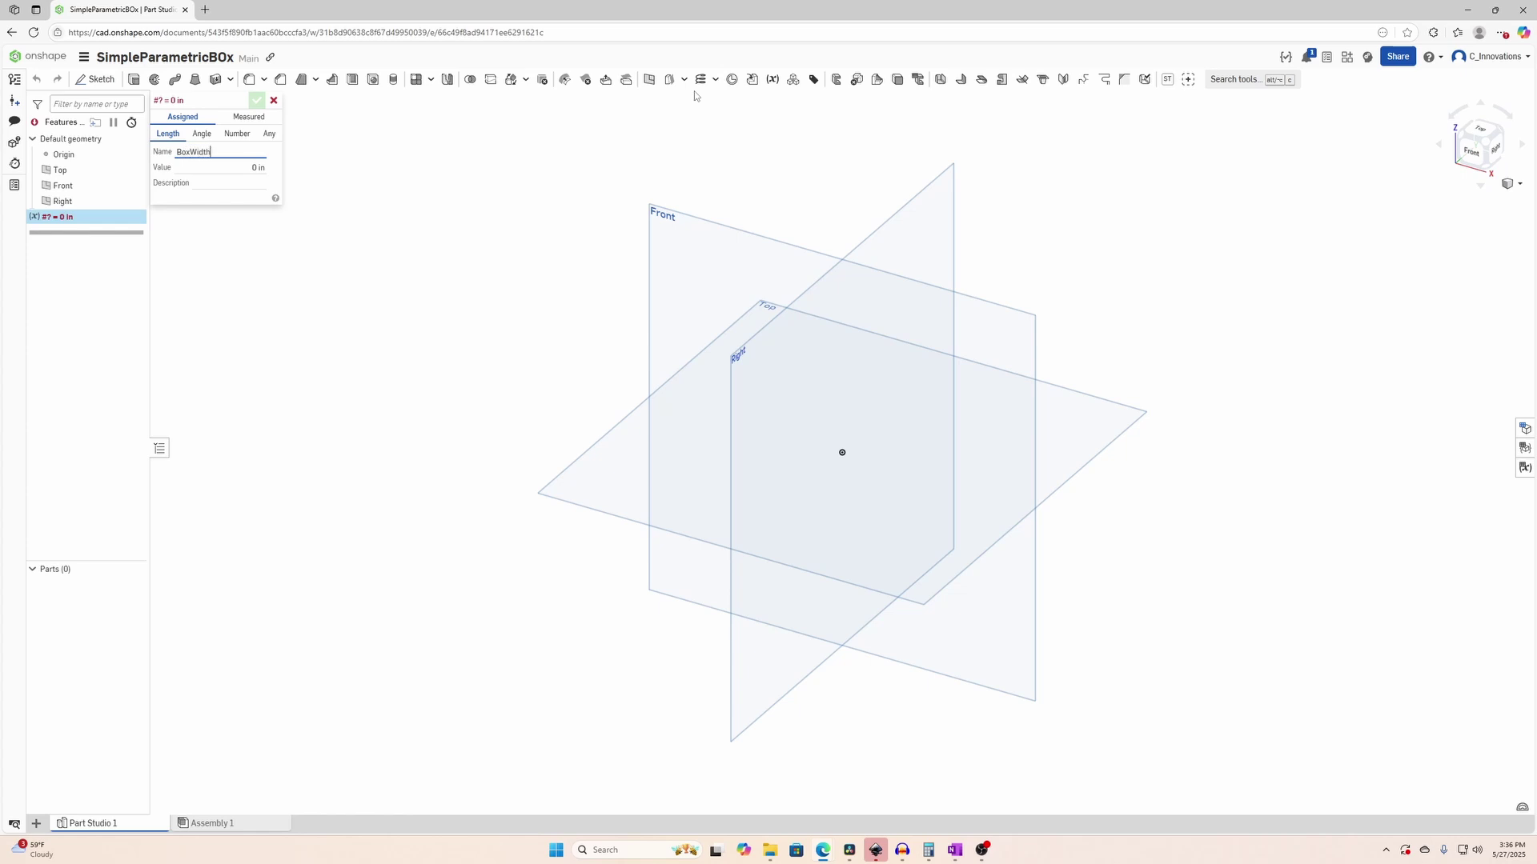
Set the BoxWidth length variable to 2 in and add another length variable, Box Length, with a value of 2 in.
key(Tab)
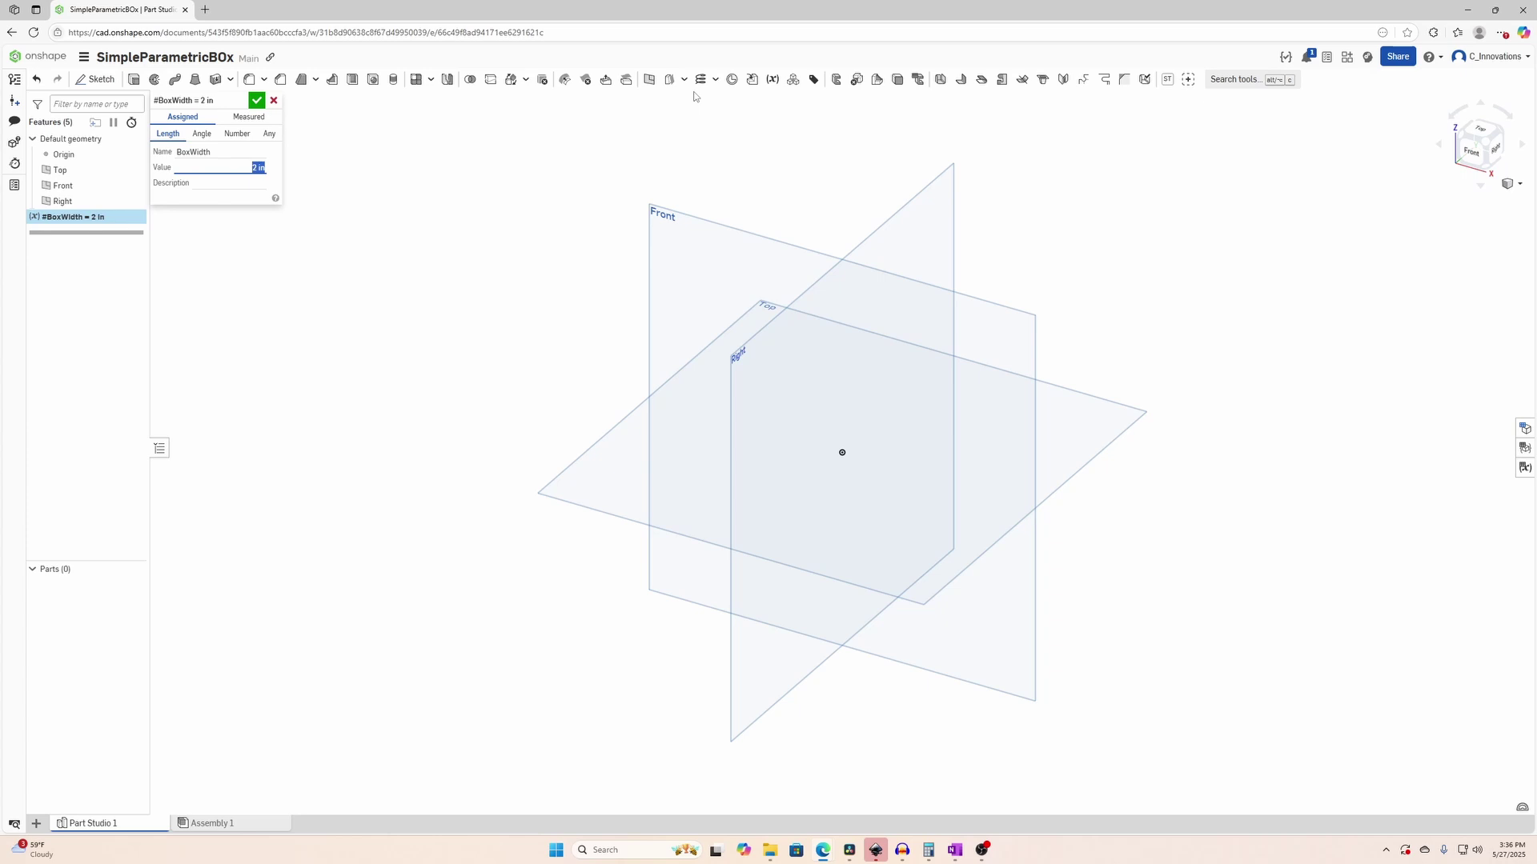
click(256, 102)
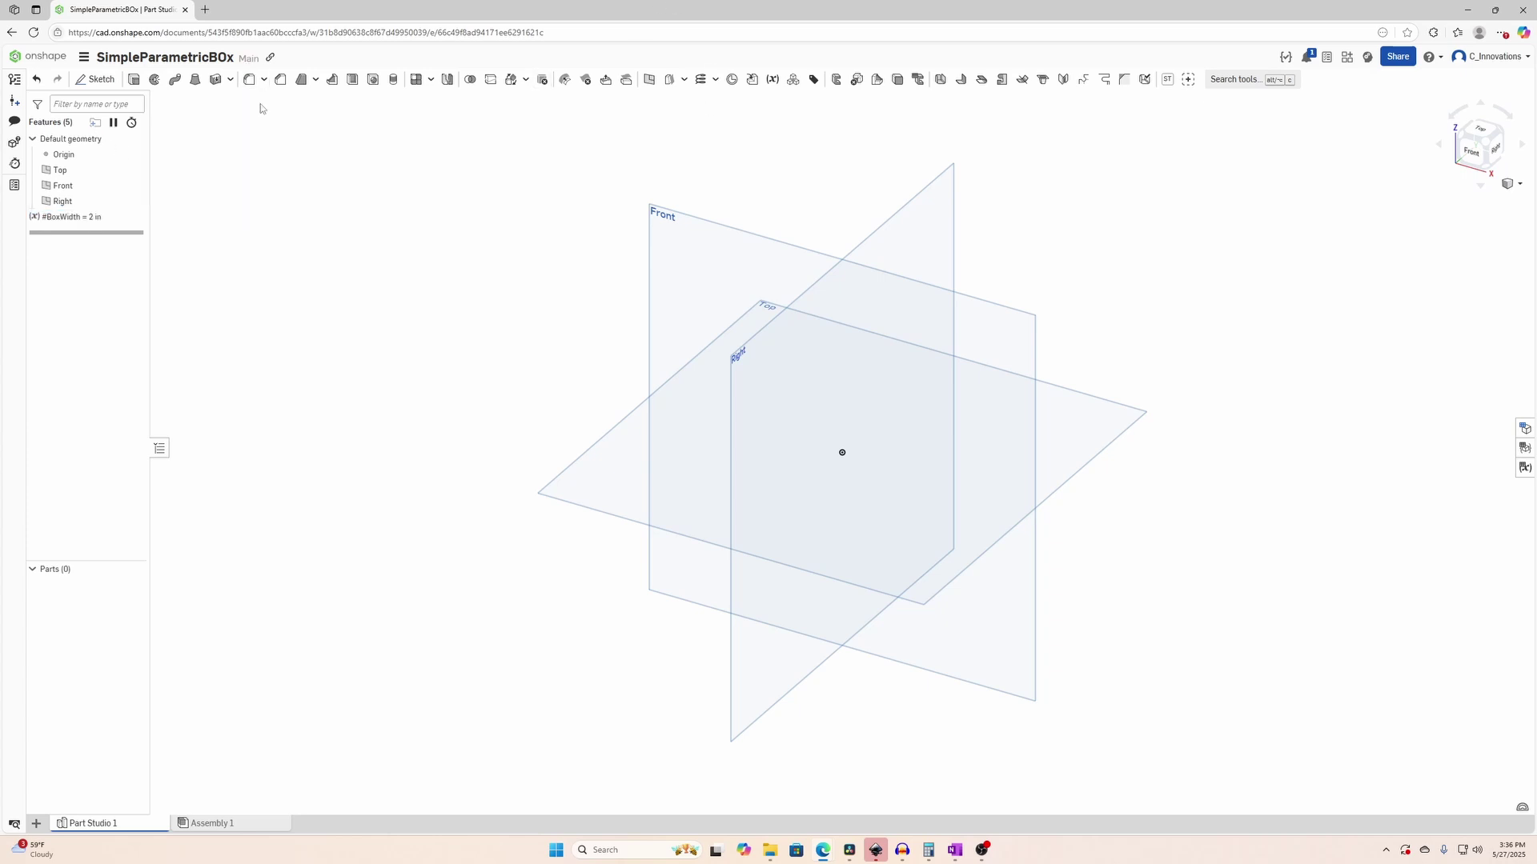
click(772, 79)
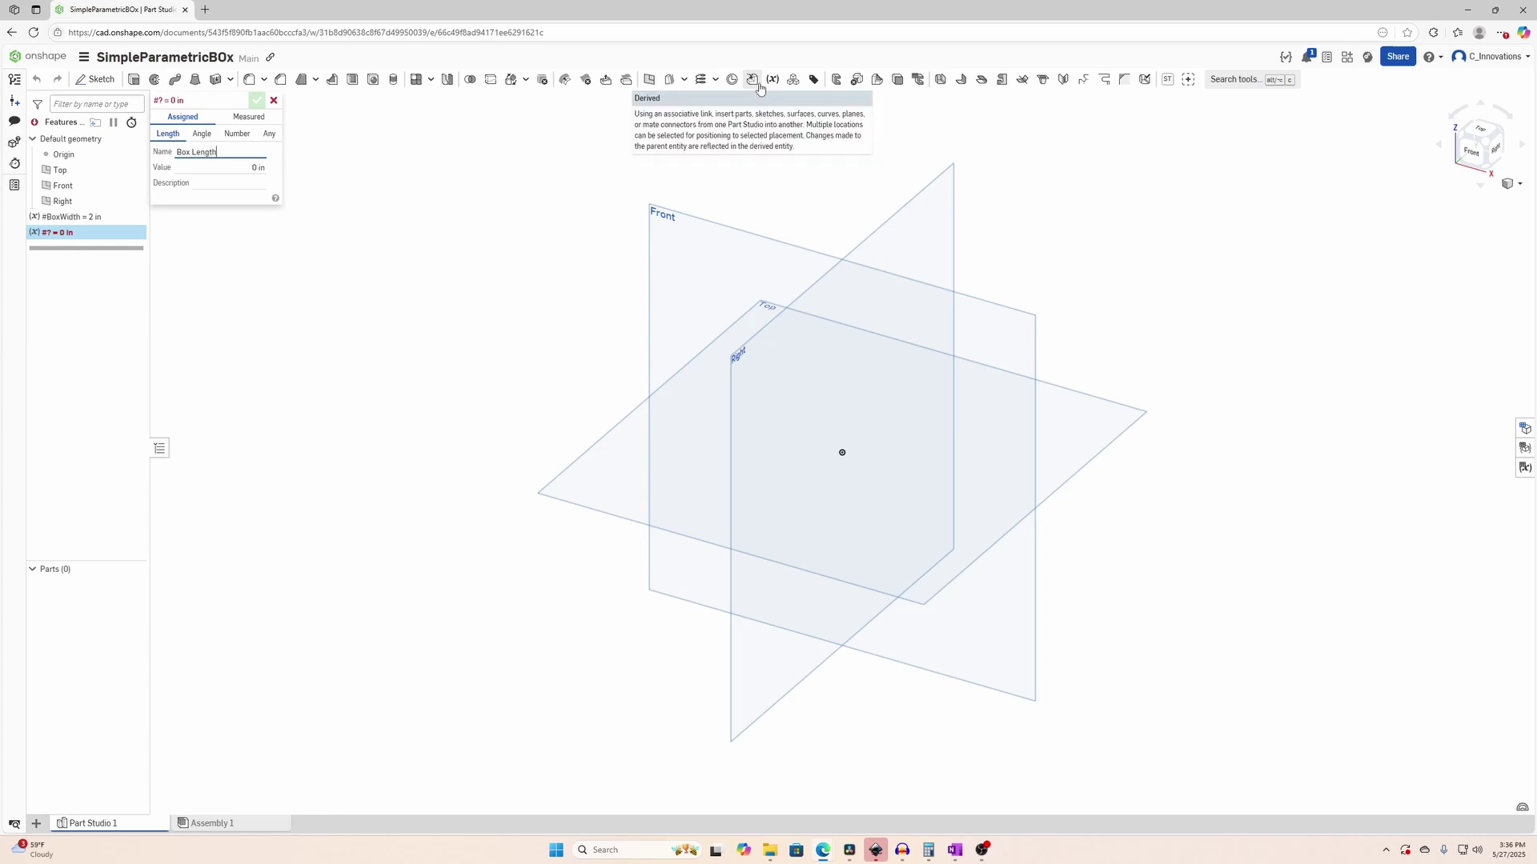
text(Box Length)
key(Tab)
text(2)
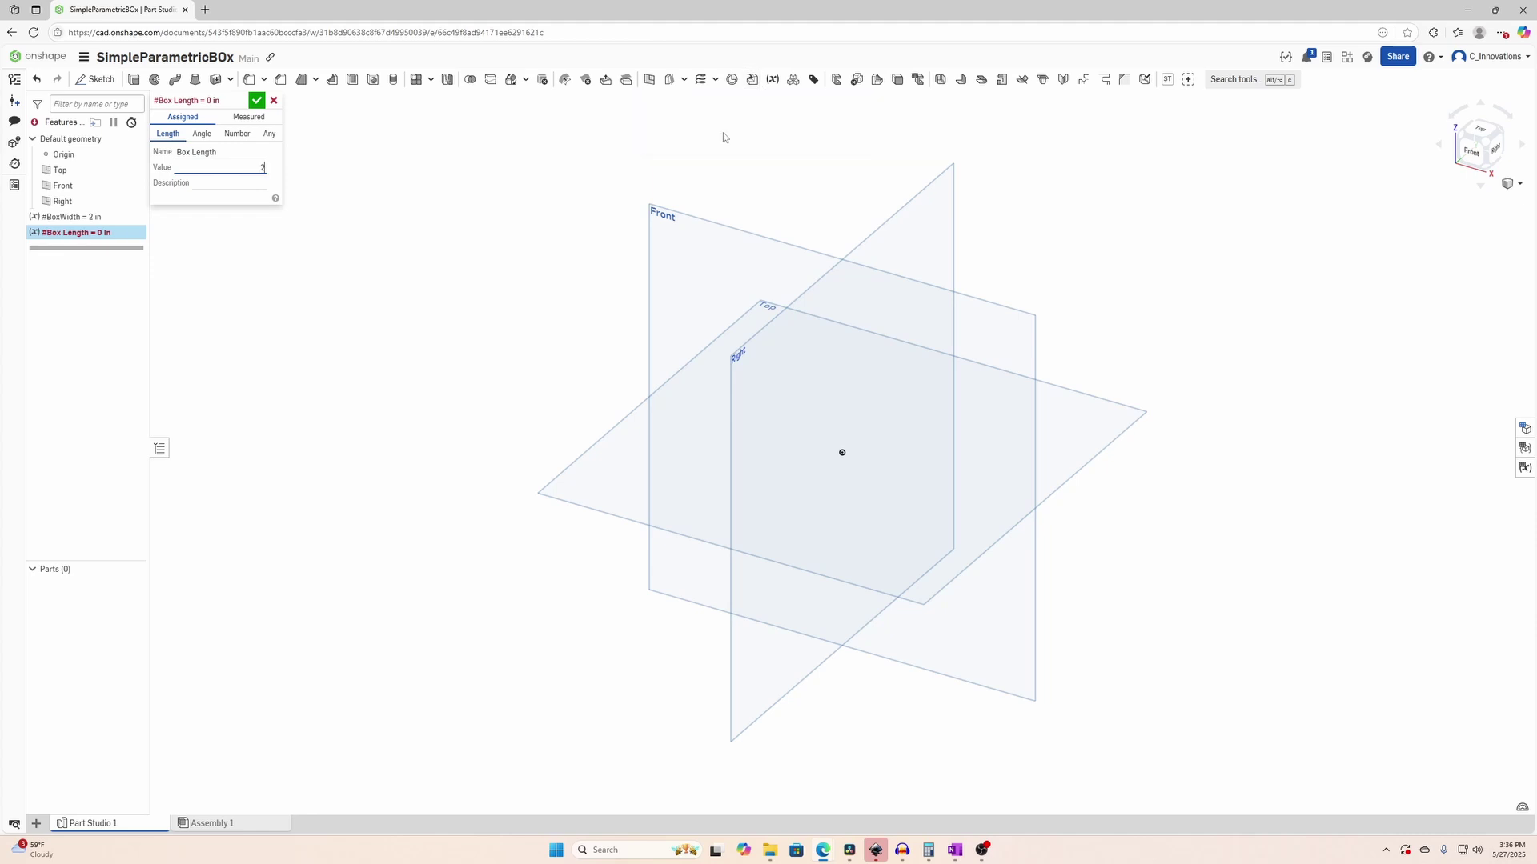
click(256, 101)
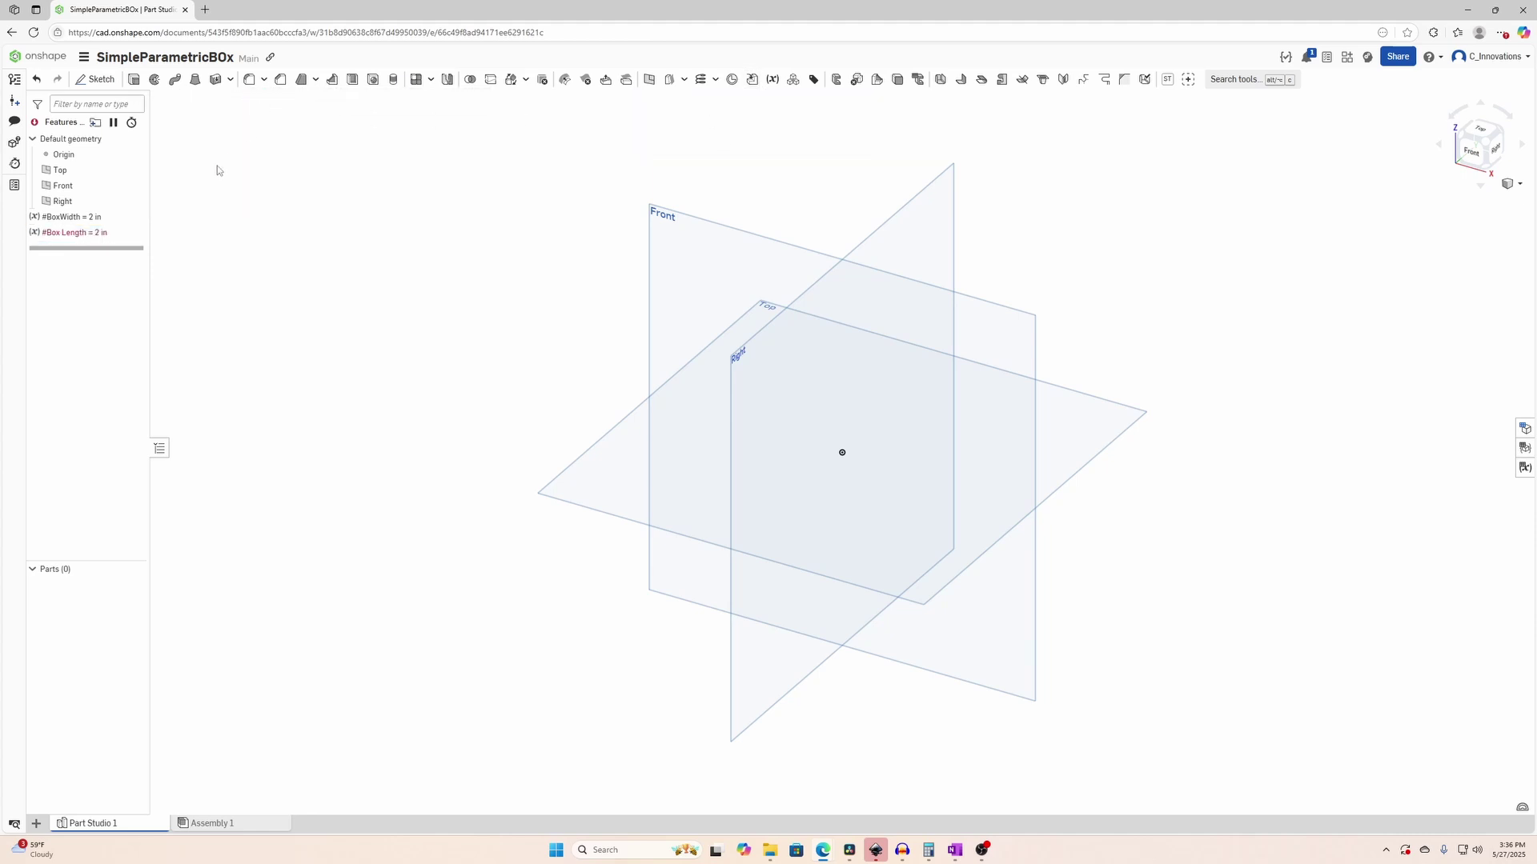
Rename the Box Length variable to Box_Length, replacing the space with an underscore.
double_click(94, 234)
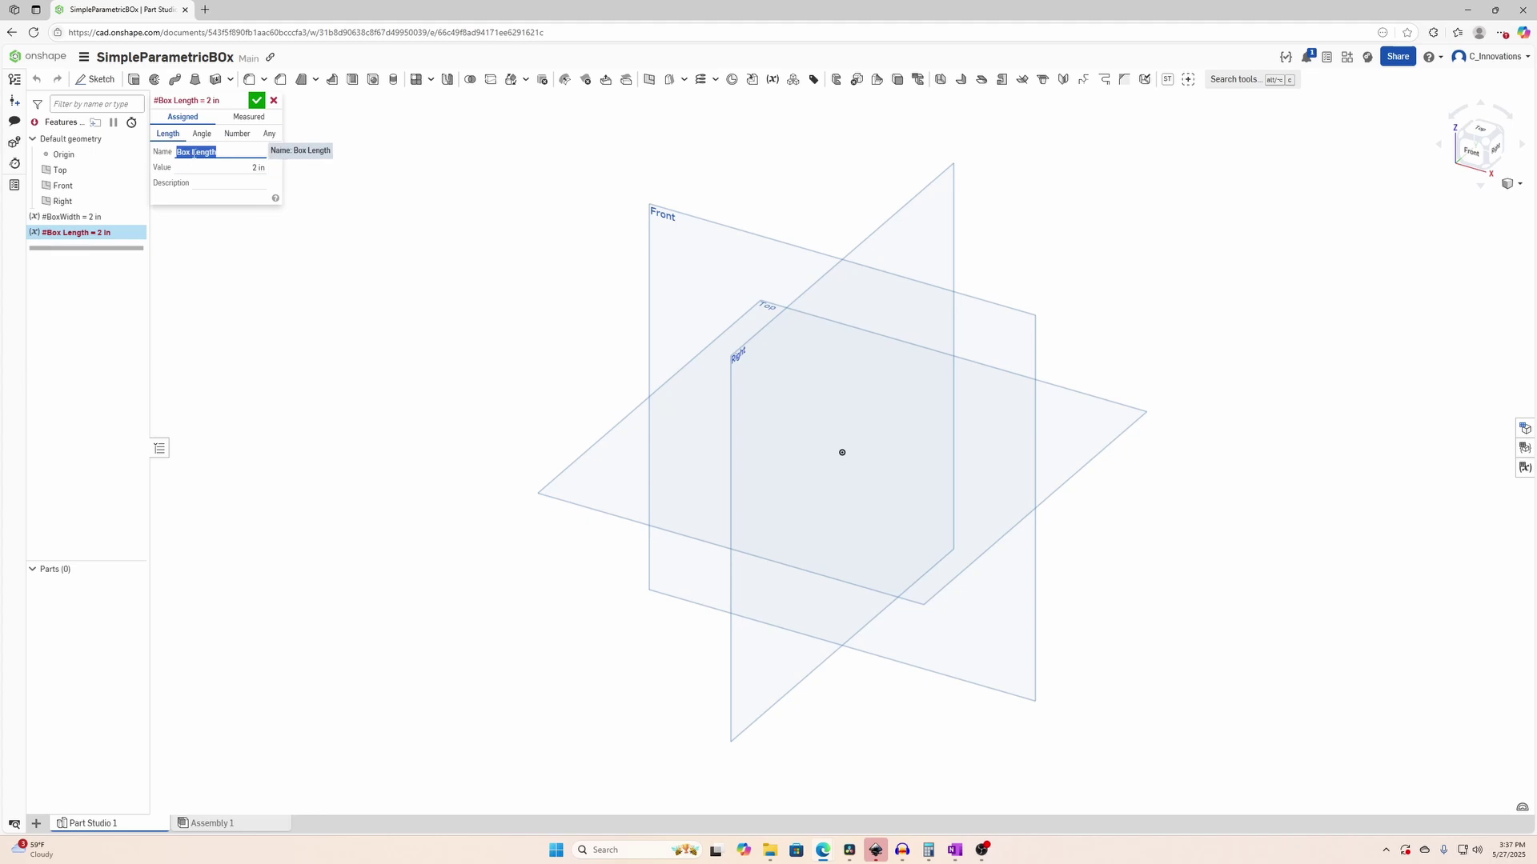
click(228, 149)
key(BackSpace)
text(_)
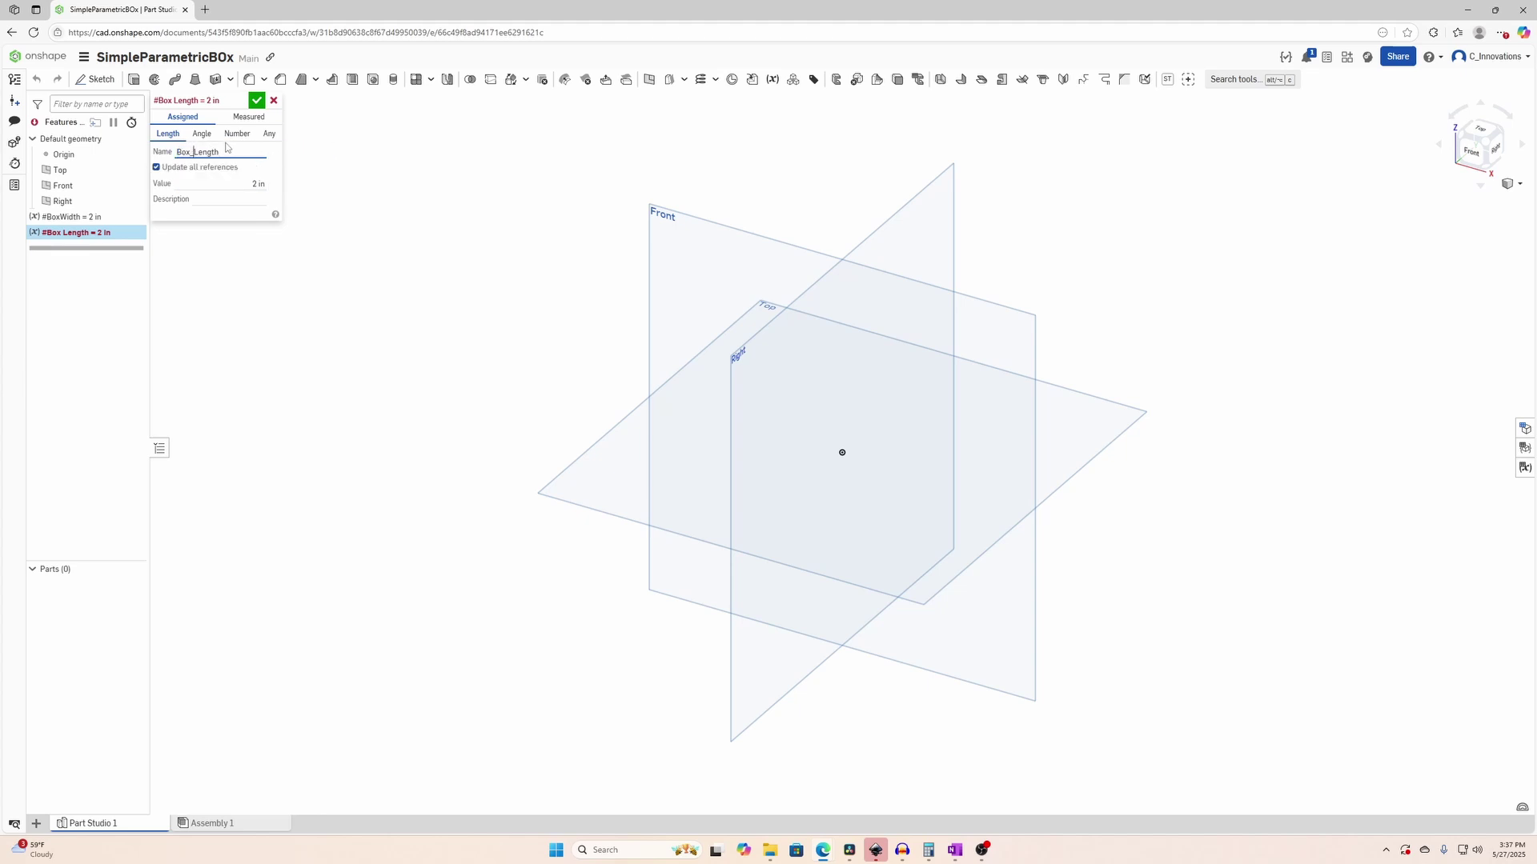
click(256, 100)
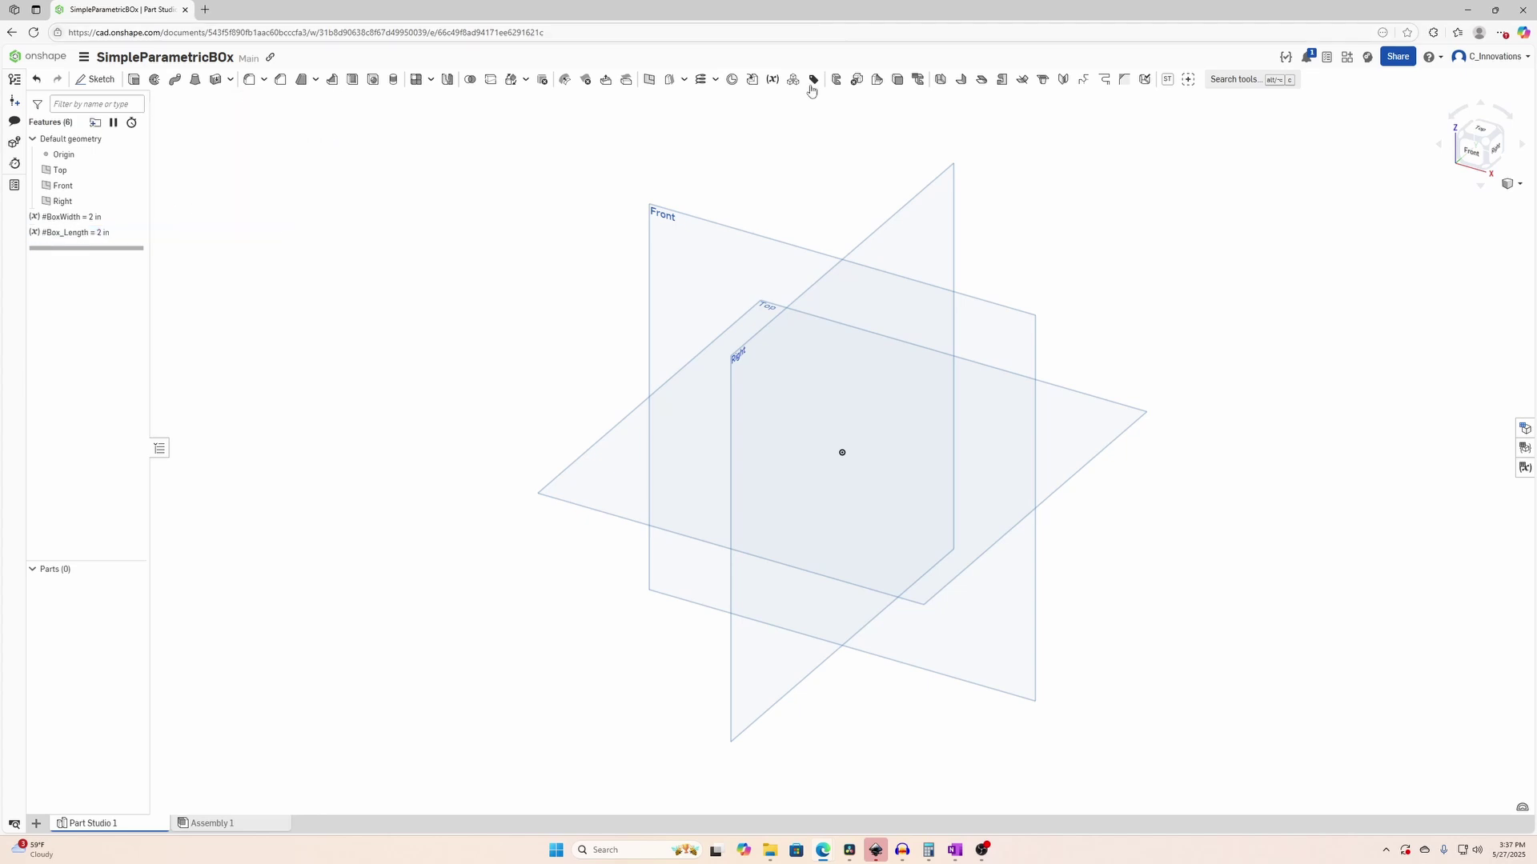
Create a length variable named WallThickness with a value of 0.125 in.
click(773, 81)
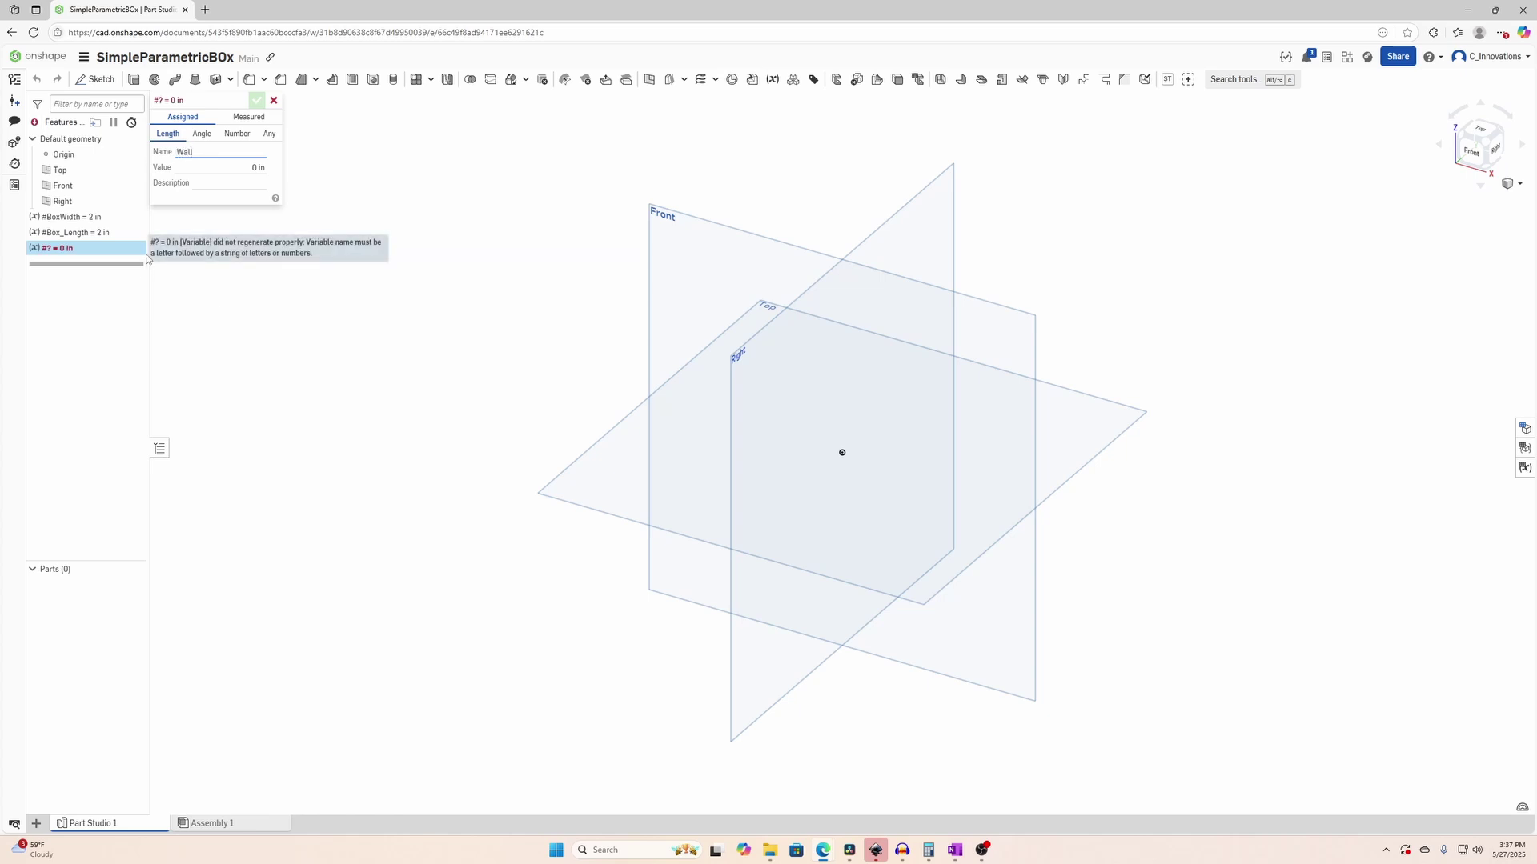
key(Tab)
text(1)
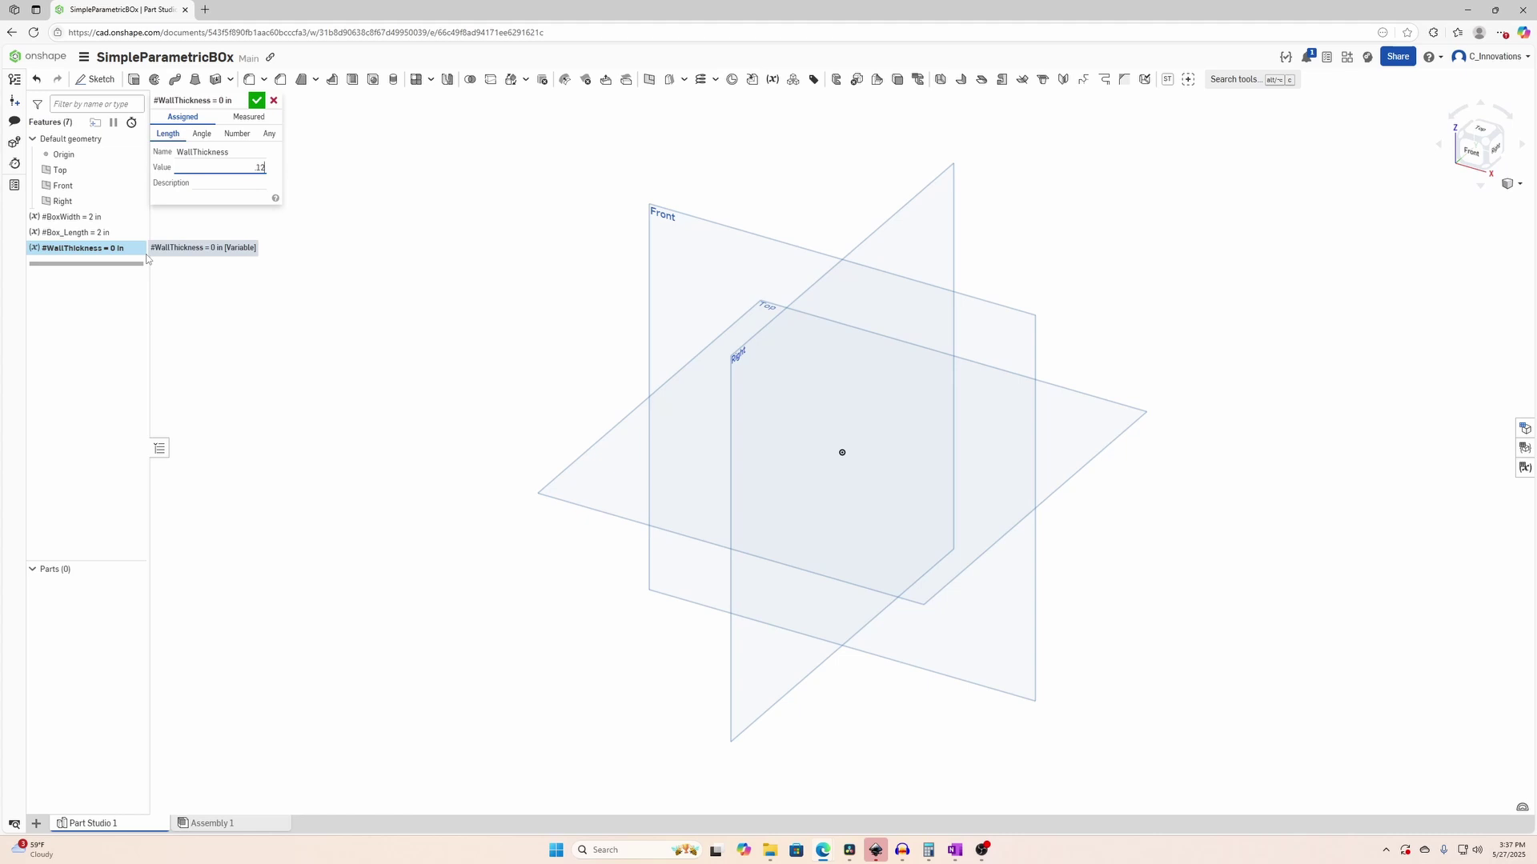
key(Return)
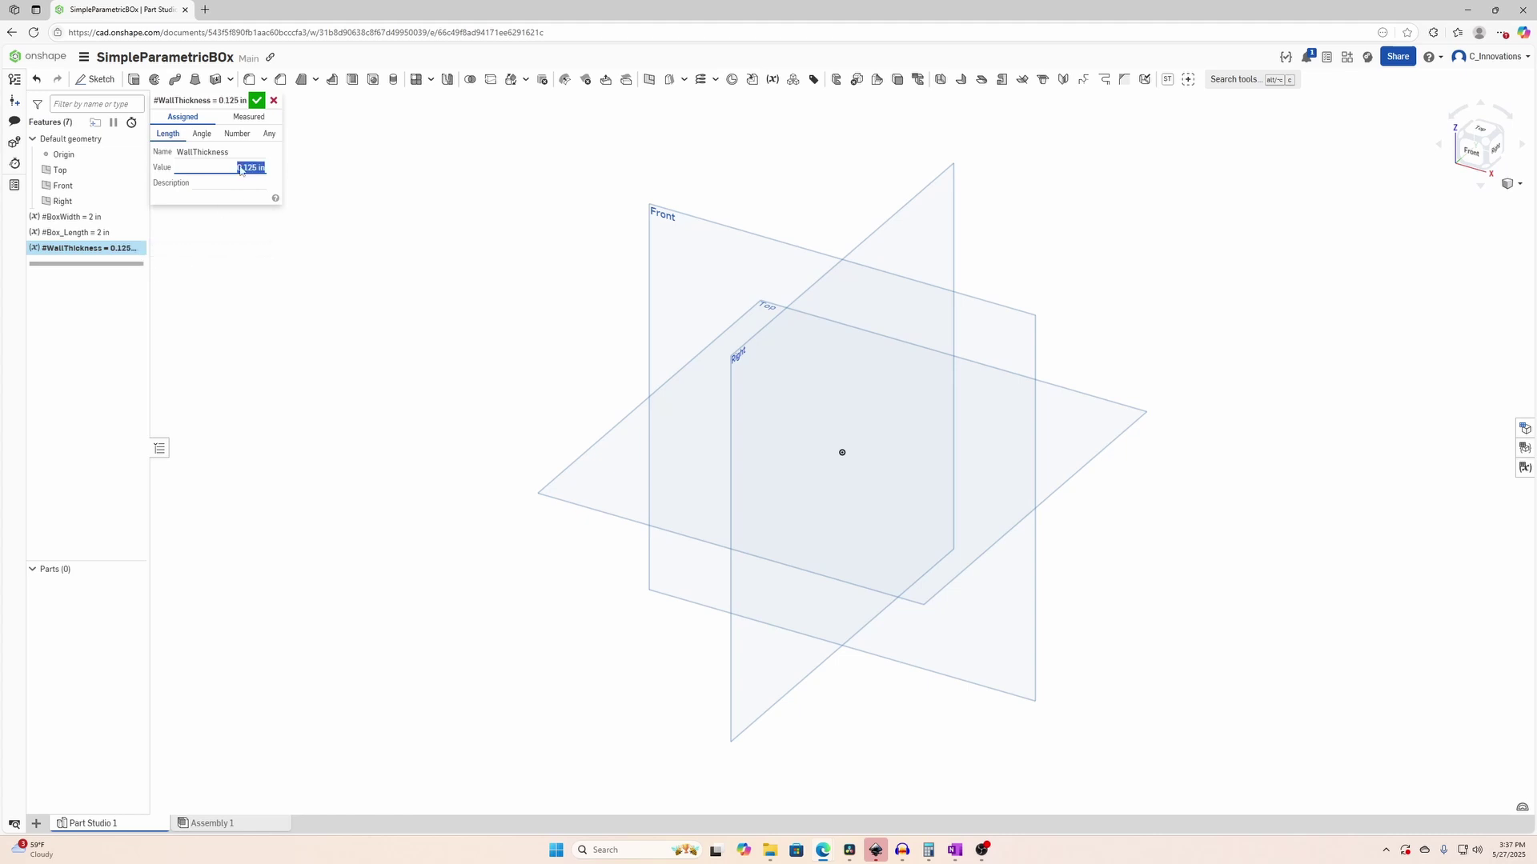
click(257, 100)
Create a length variable named BoxHeight with a value of 2 in.
click(773, 80)
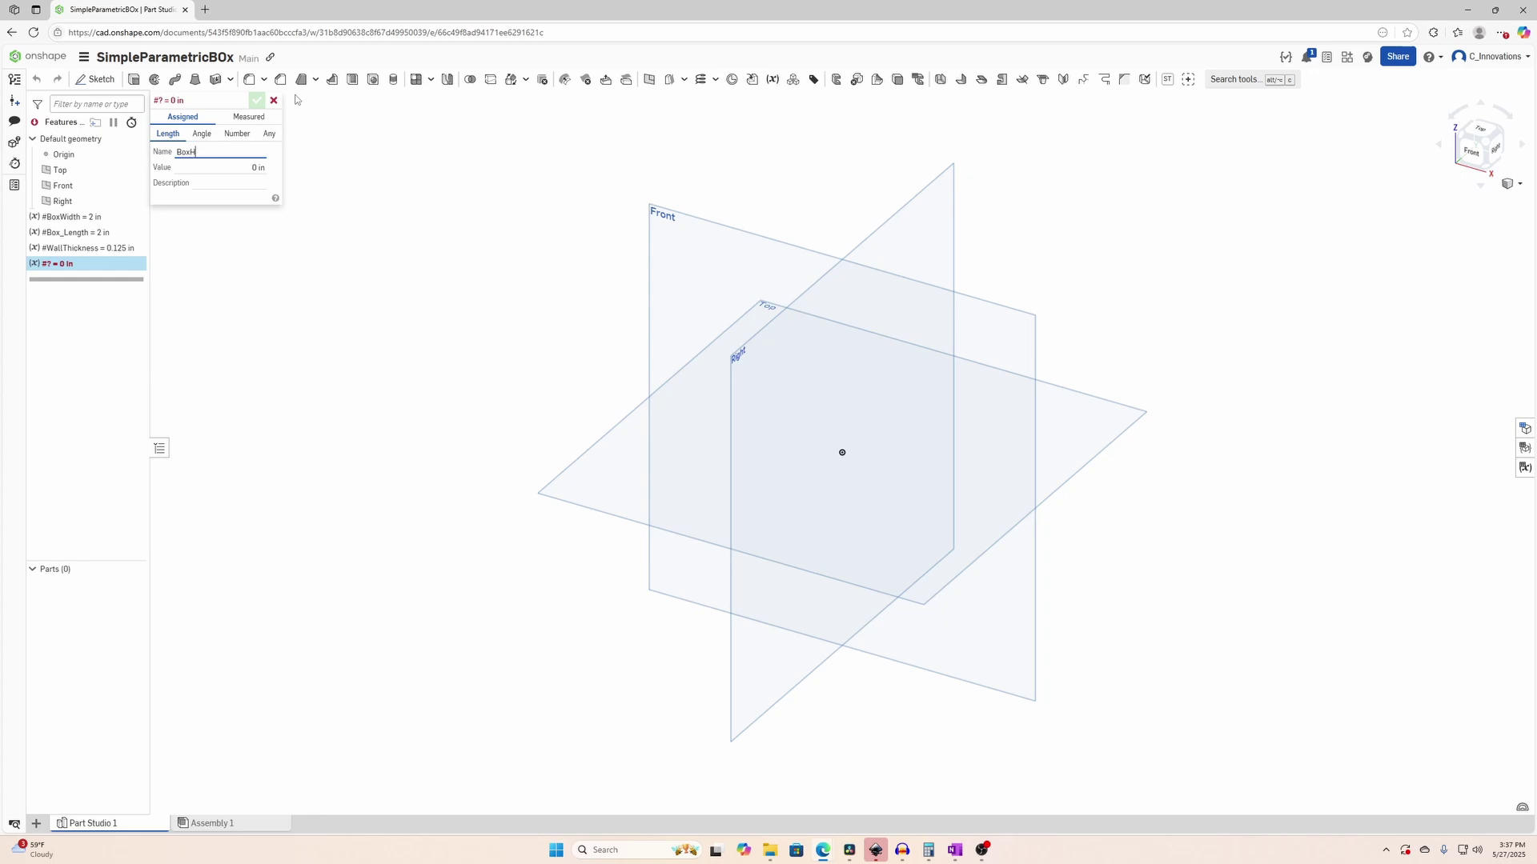
key(Tab)
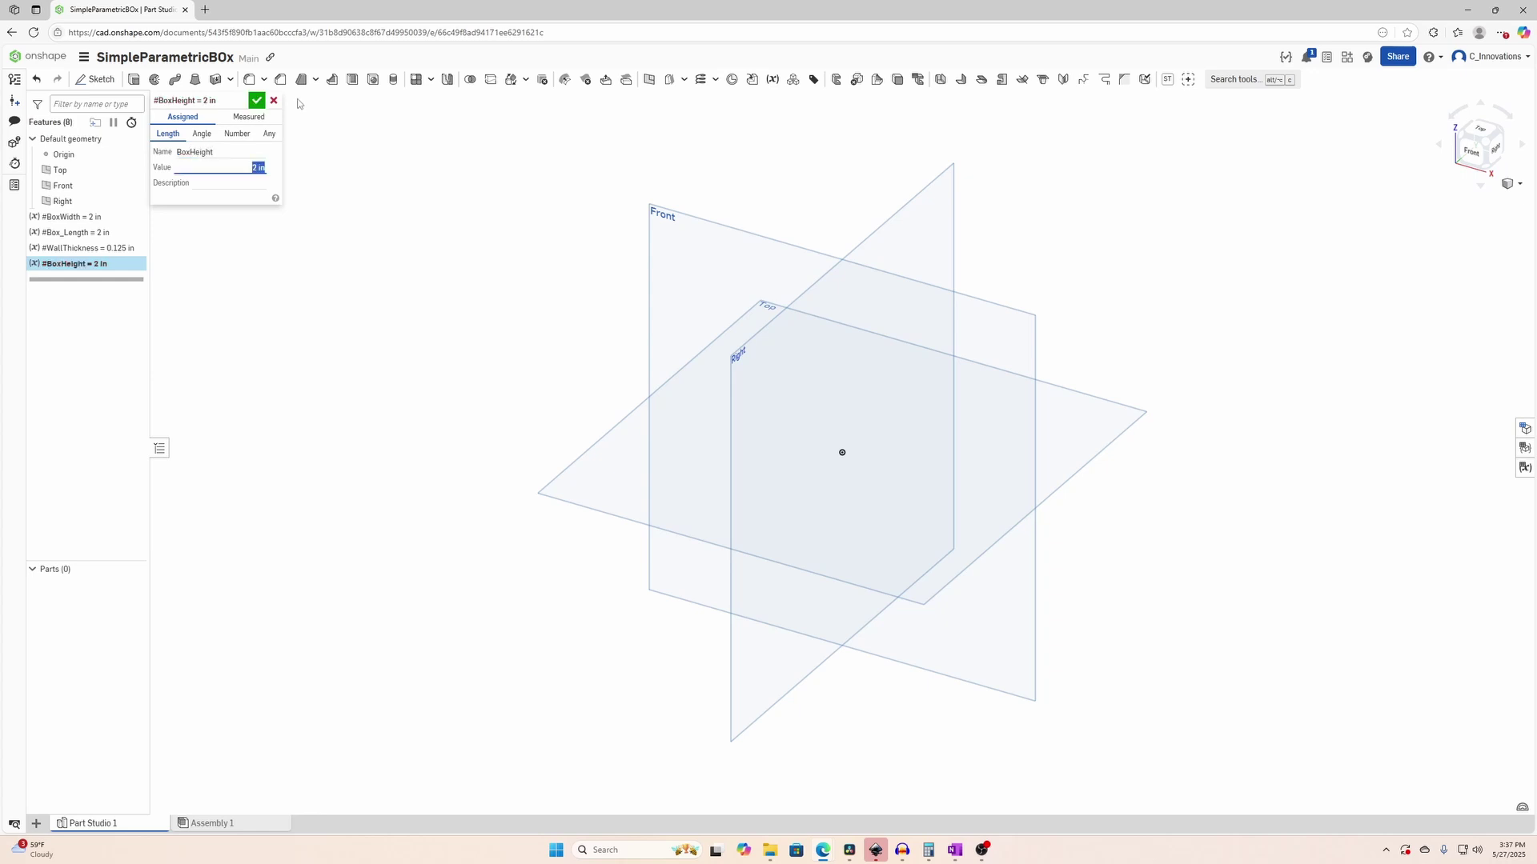
click(256, 100)
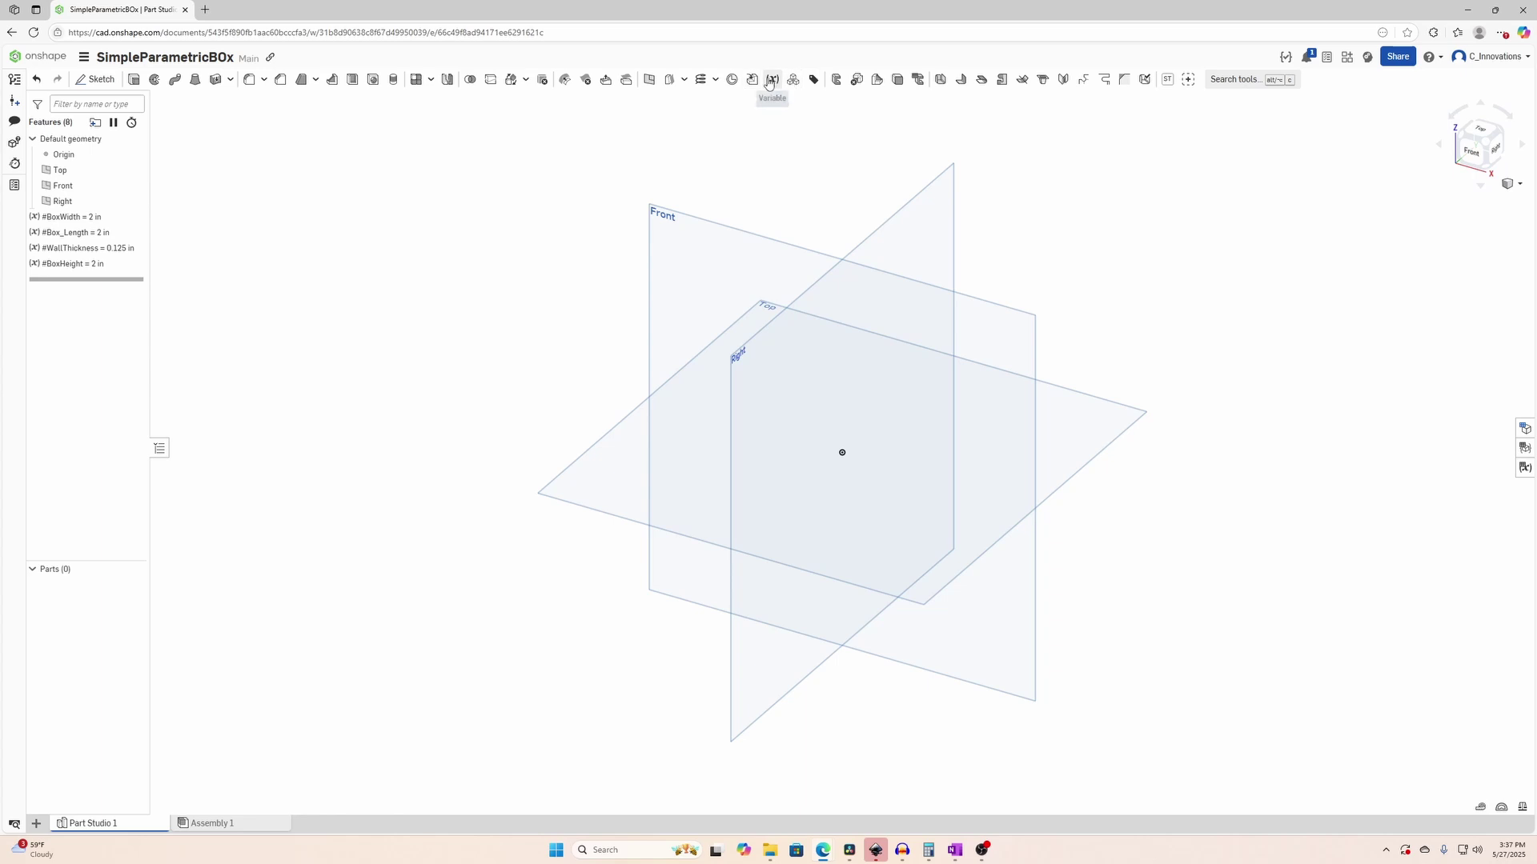
Create a length variable named Filet with a value of 0.125 in.
click(772, 80)
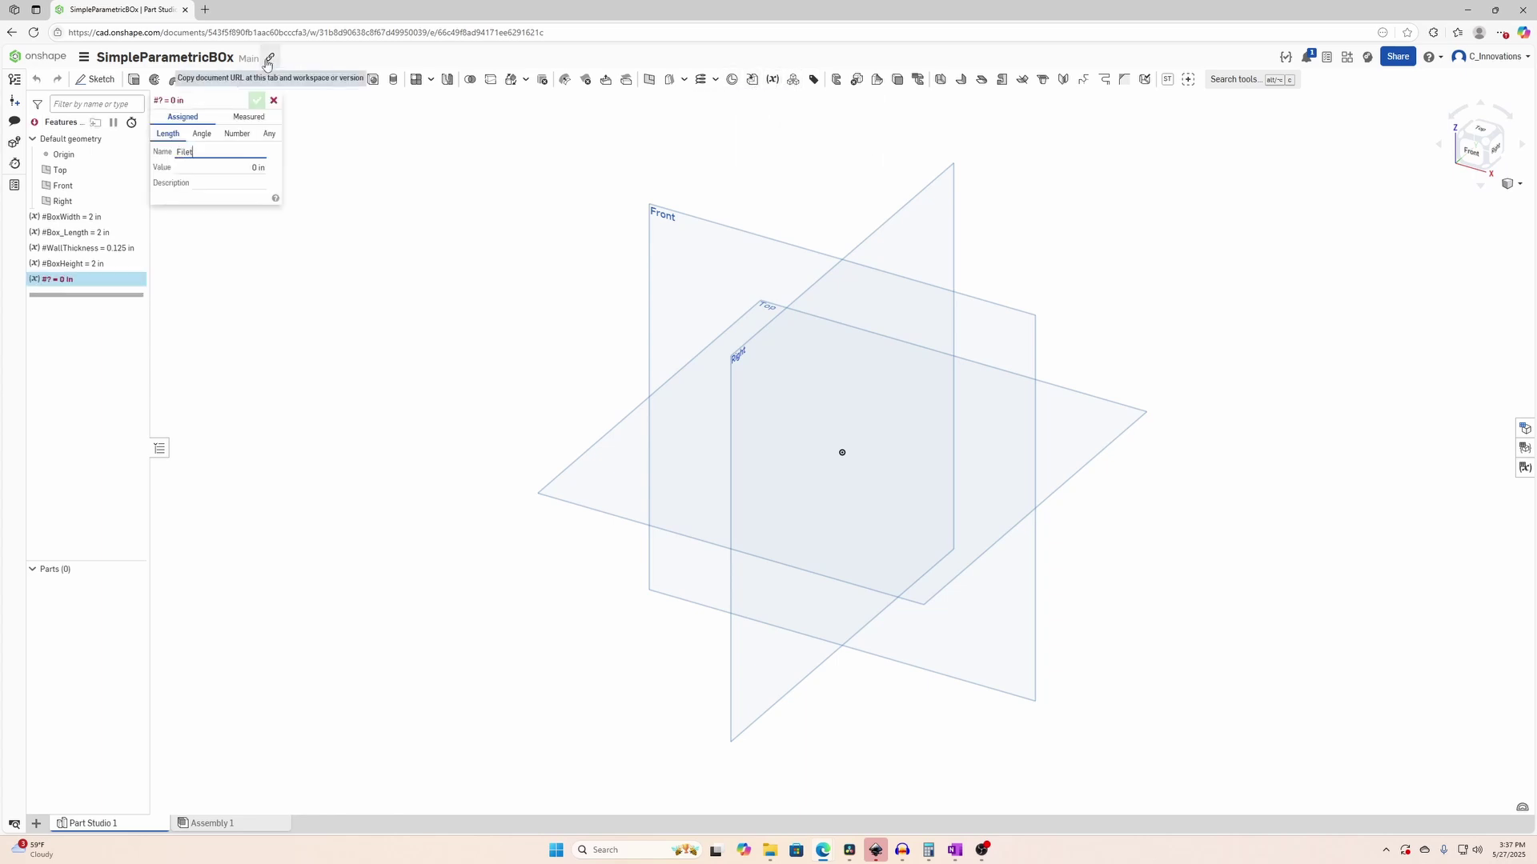
key(Tab)
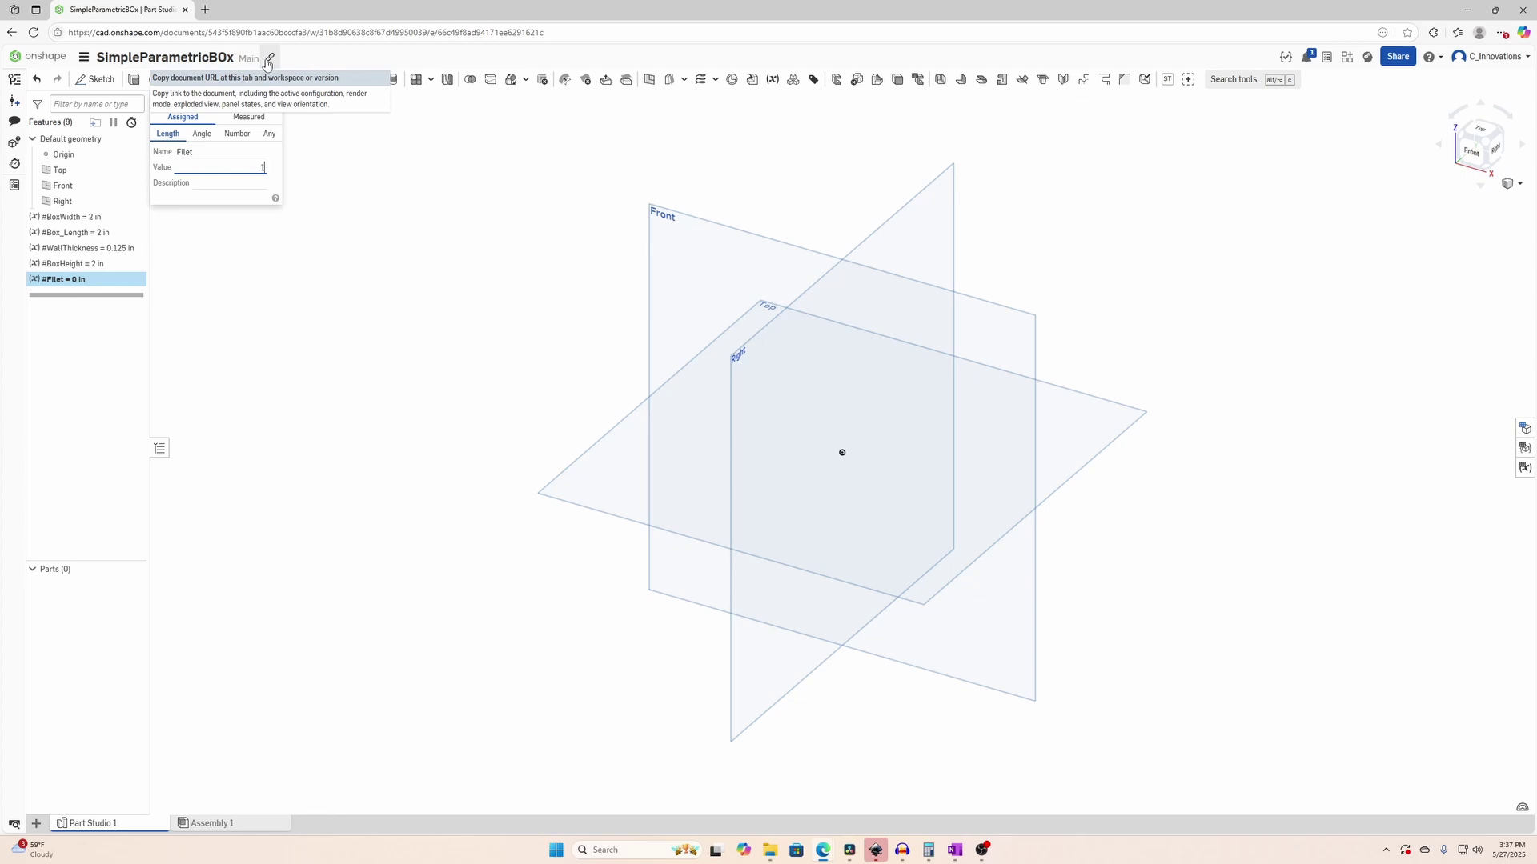
key(Return)
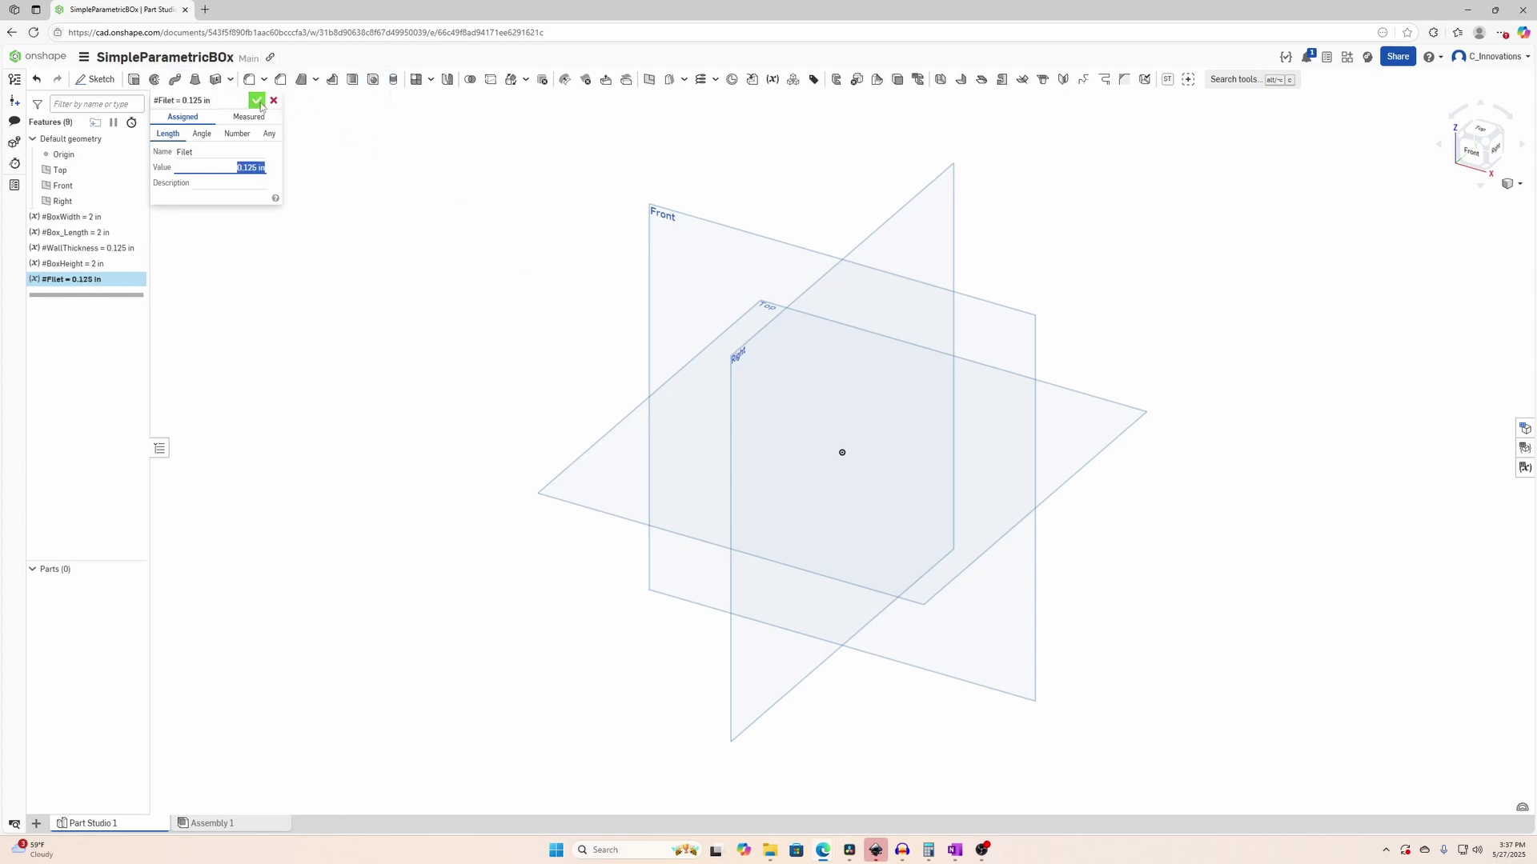
click(259, 105)
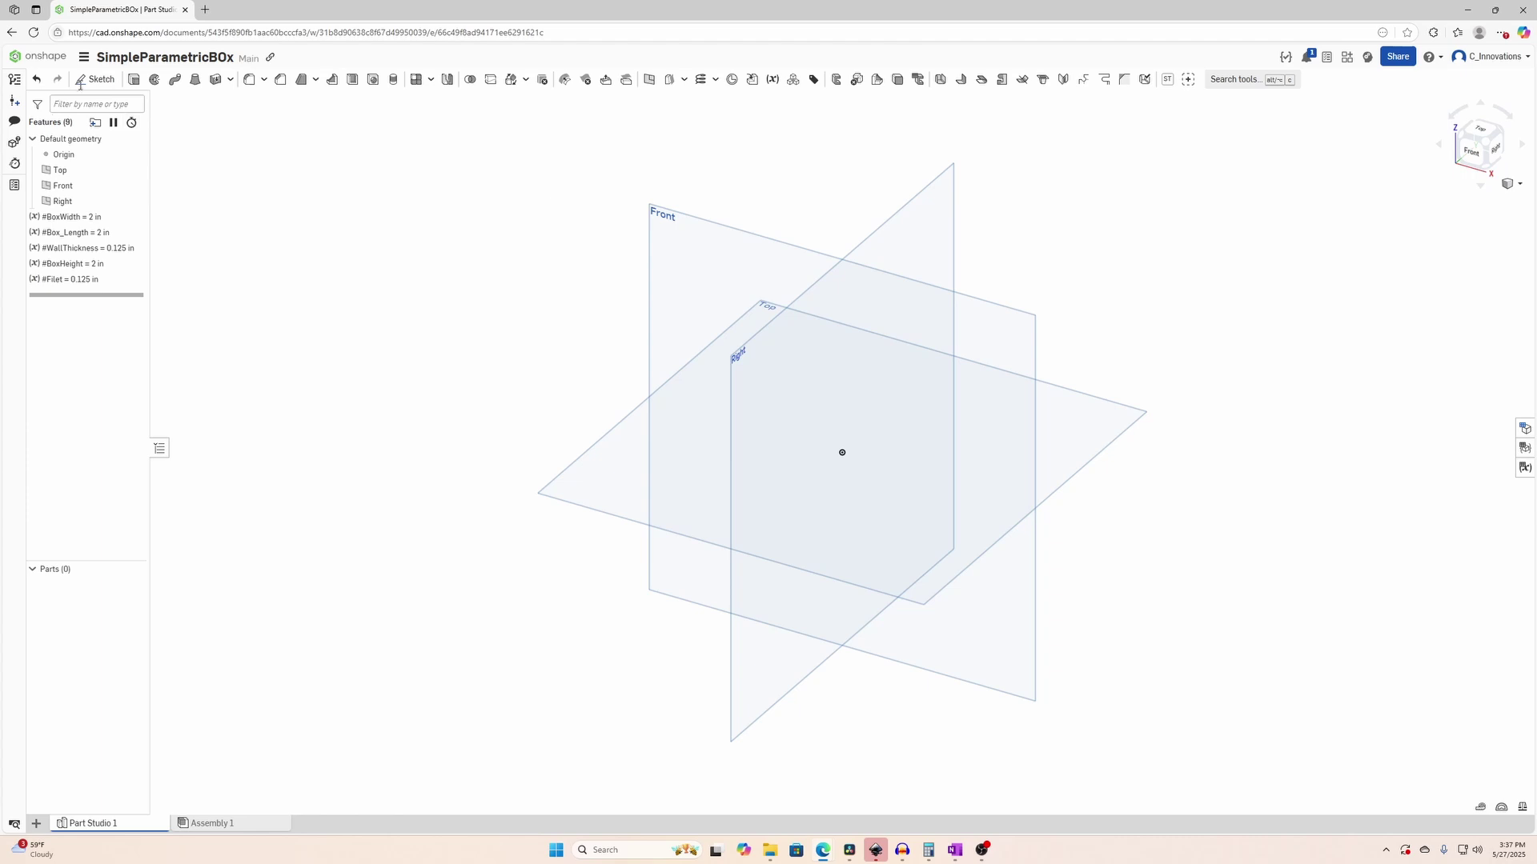
Start a sketch on the Top plane and draw a corner rectangle from the origin, about 2.12 in wide and 1.76 in high.
click(96, 78)
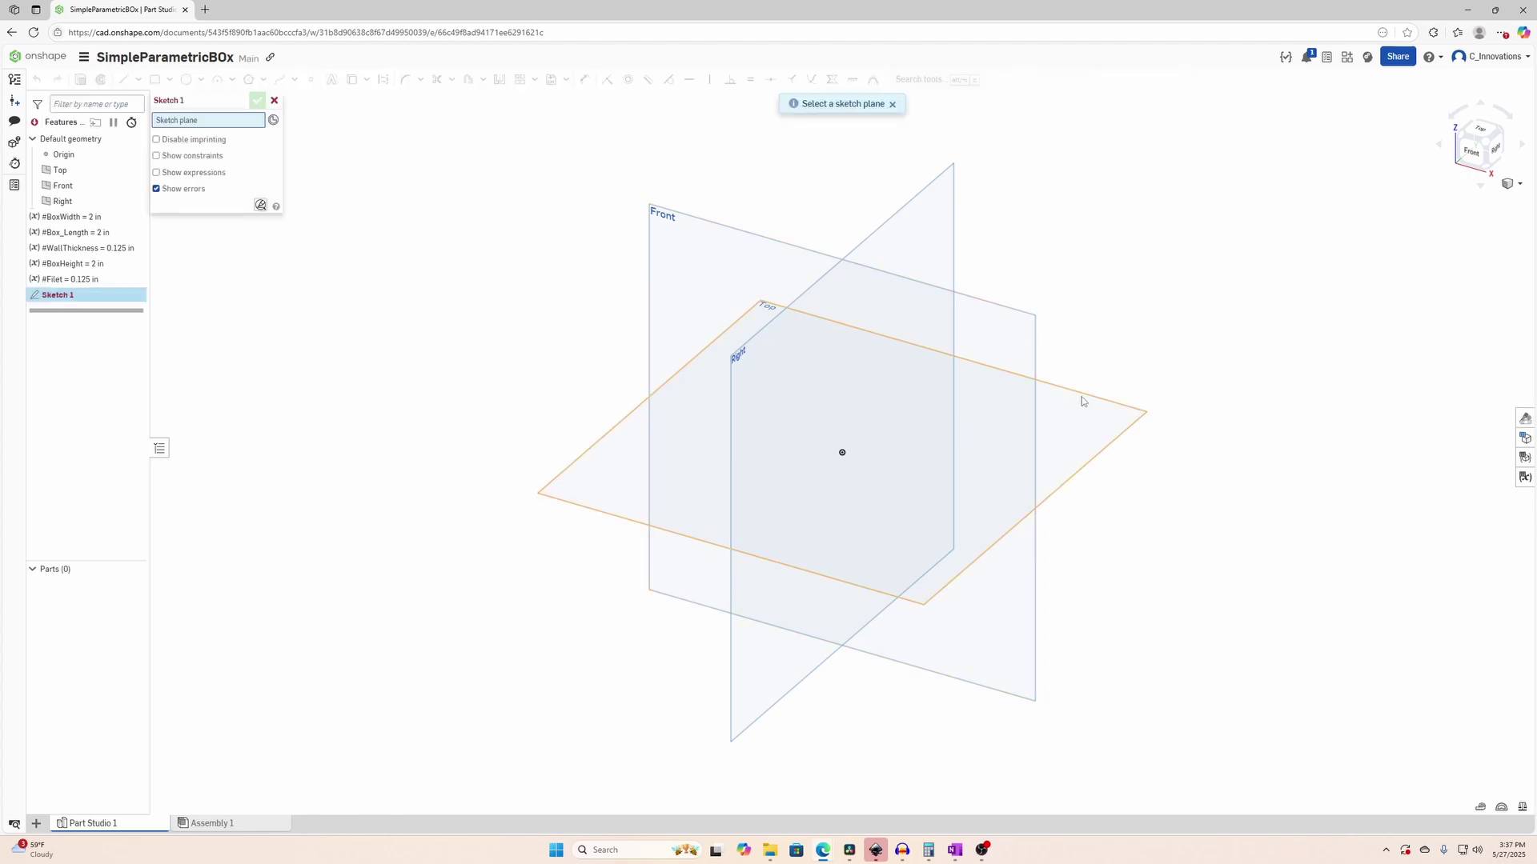
click(1082, 401)
click(1480, 131)
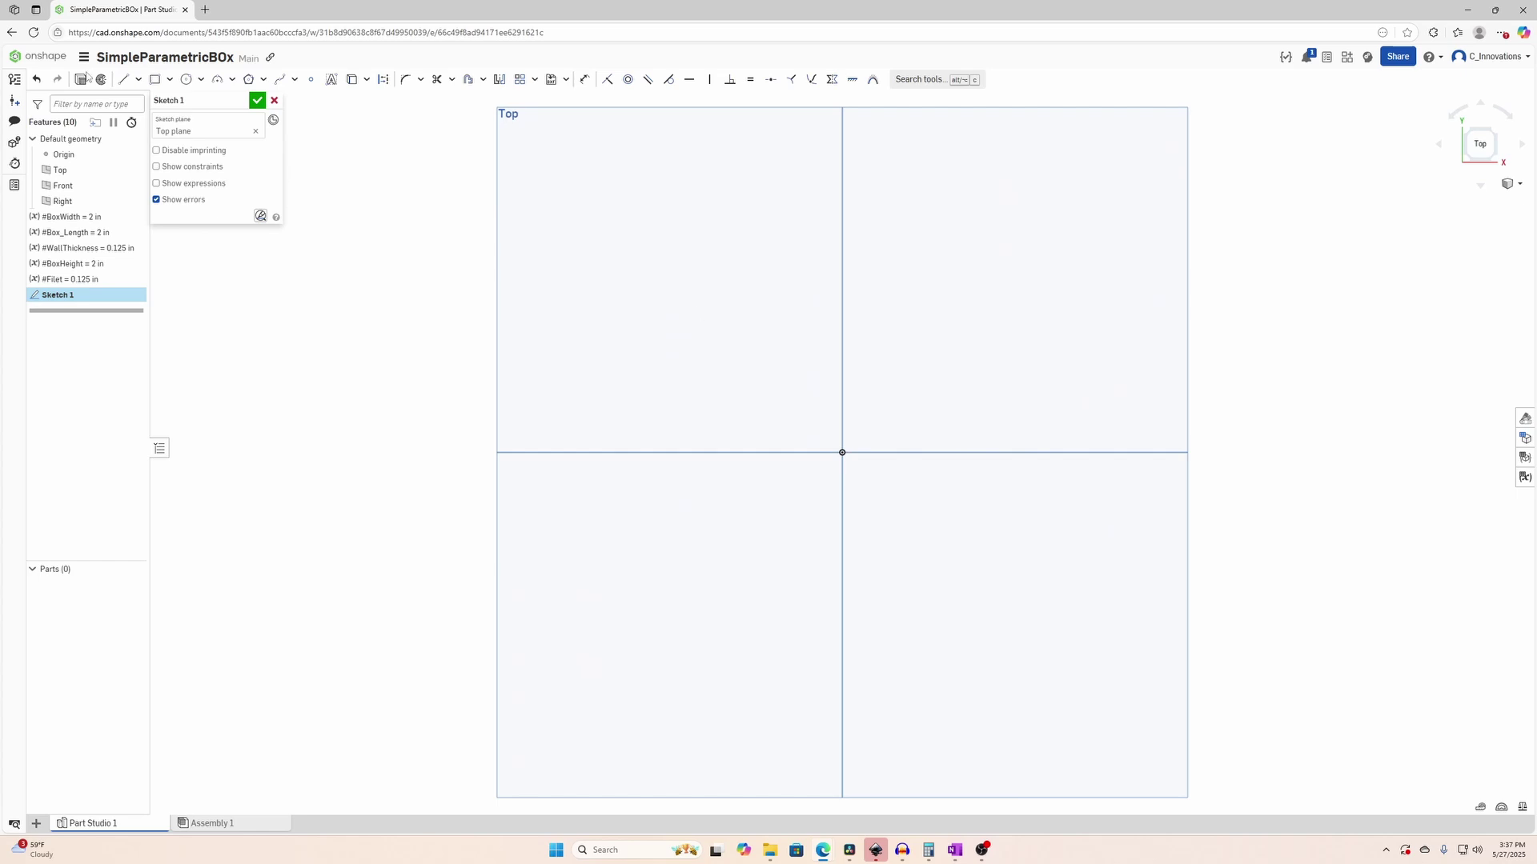
click(153, 82)
click(843, 452)
click(1085, 250)
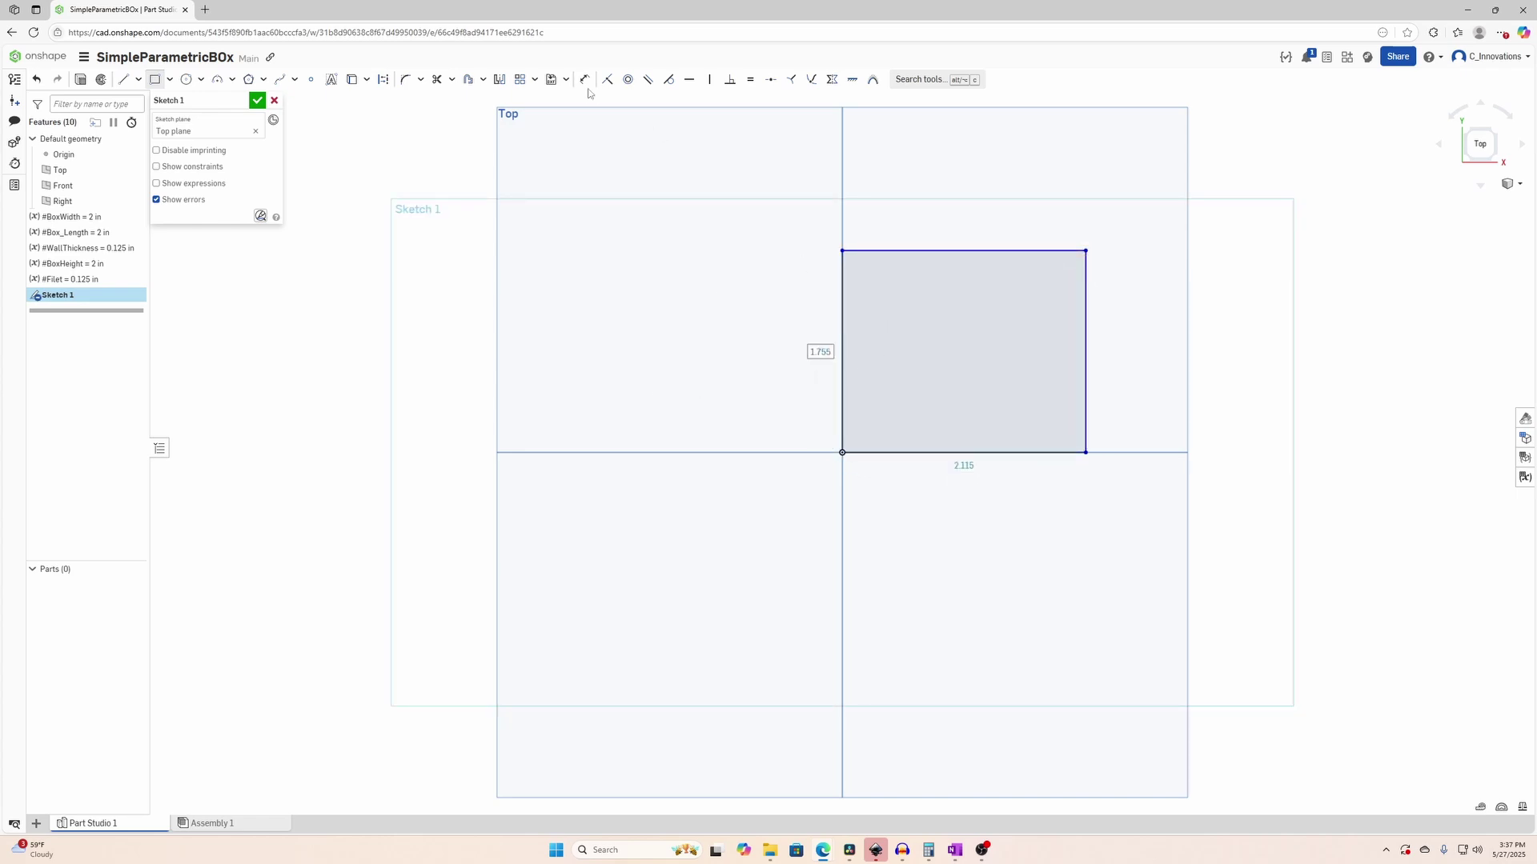
Dimension the rectangle's vertical edge through the origin with the variable #Box_Length.
key(d)
click(842, 347)
click(690, 349)
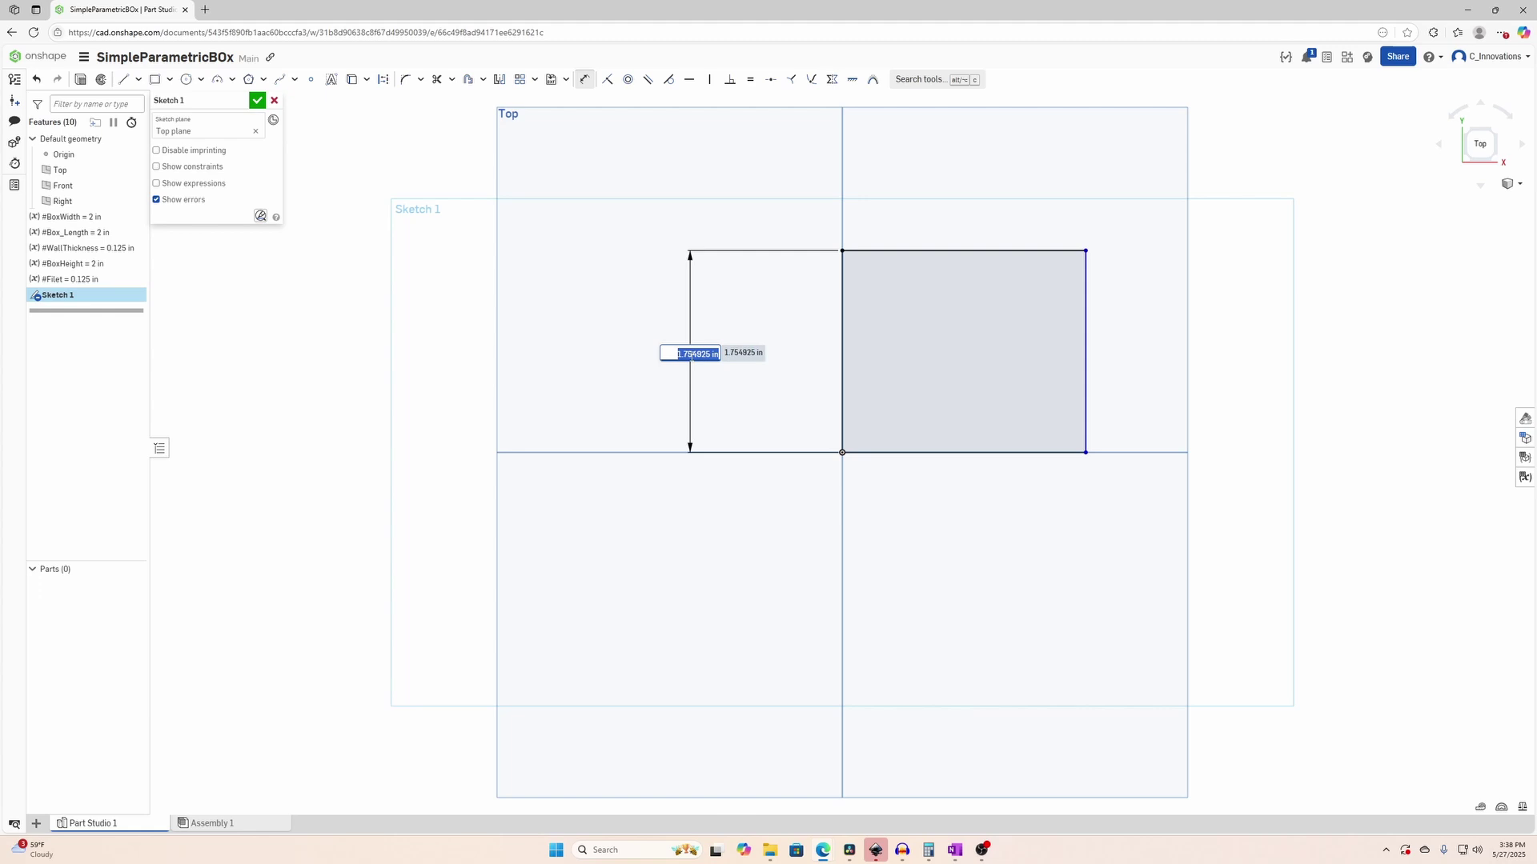
text(#)
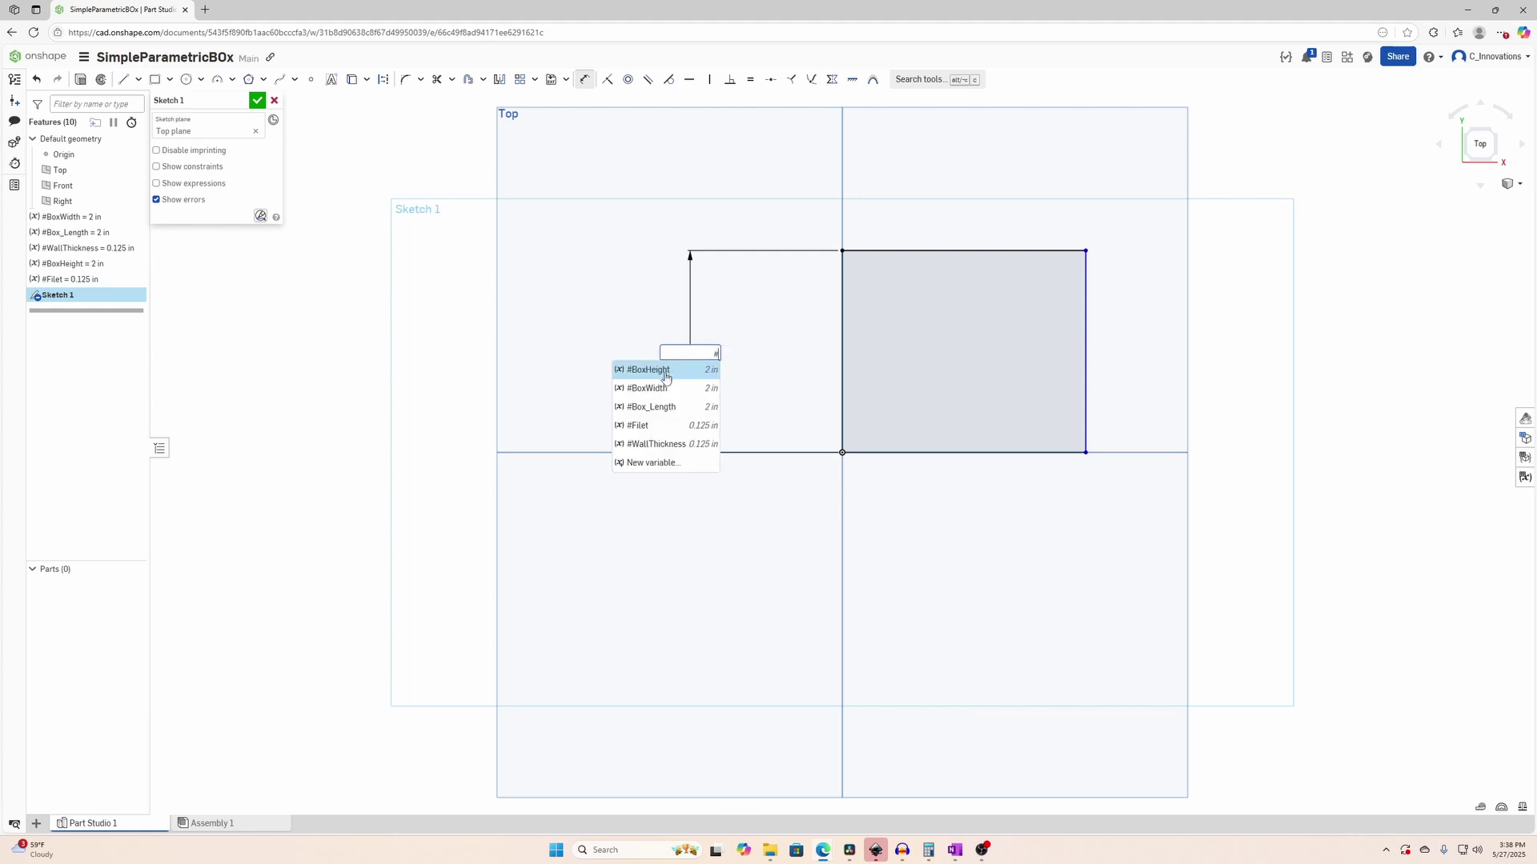
click(679, 406)
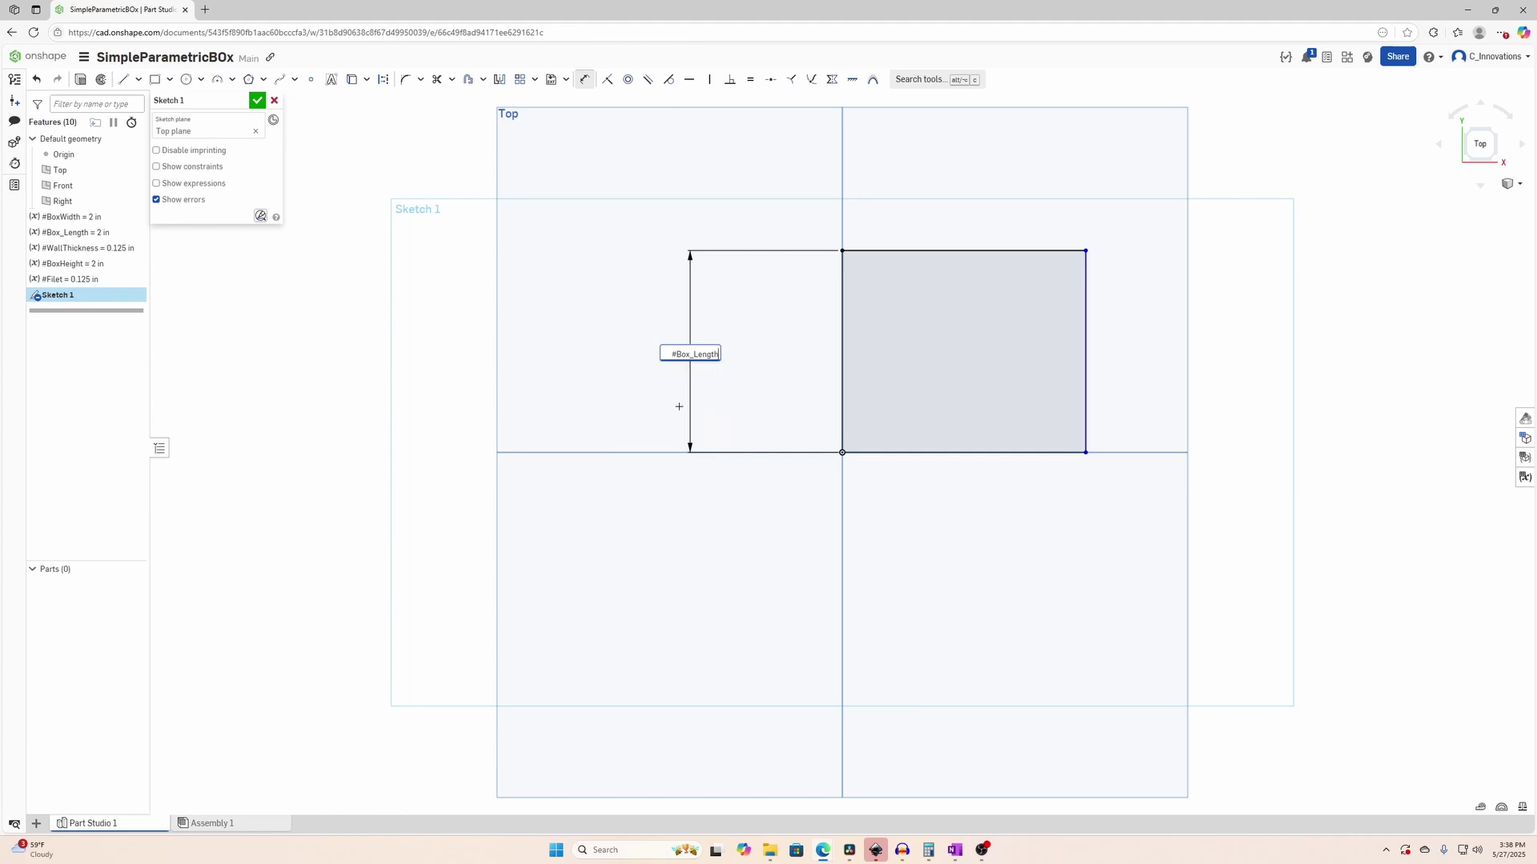
key(Return)
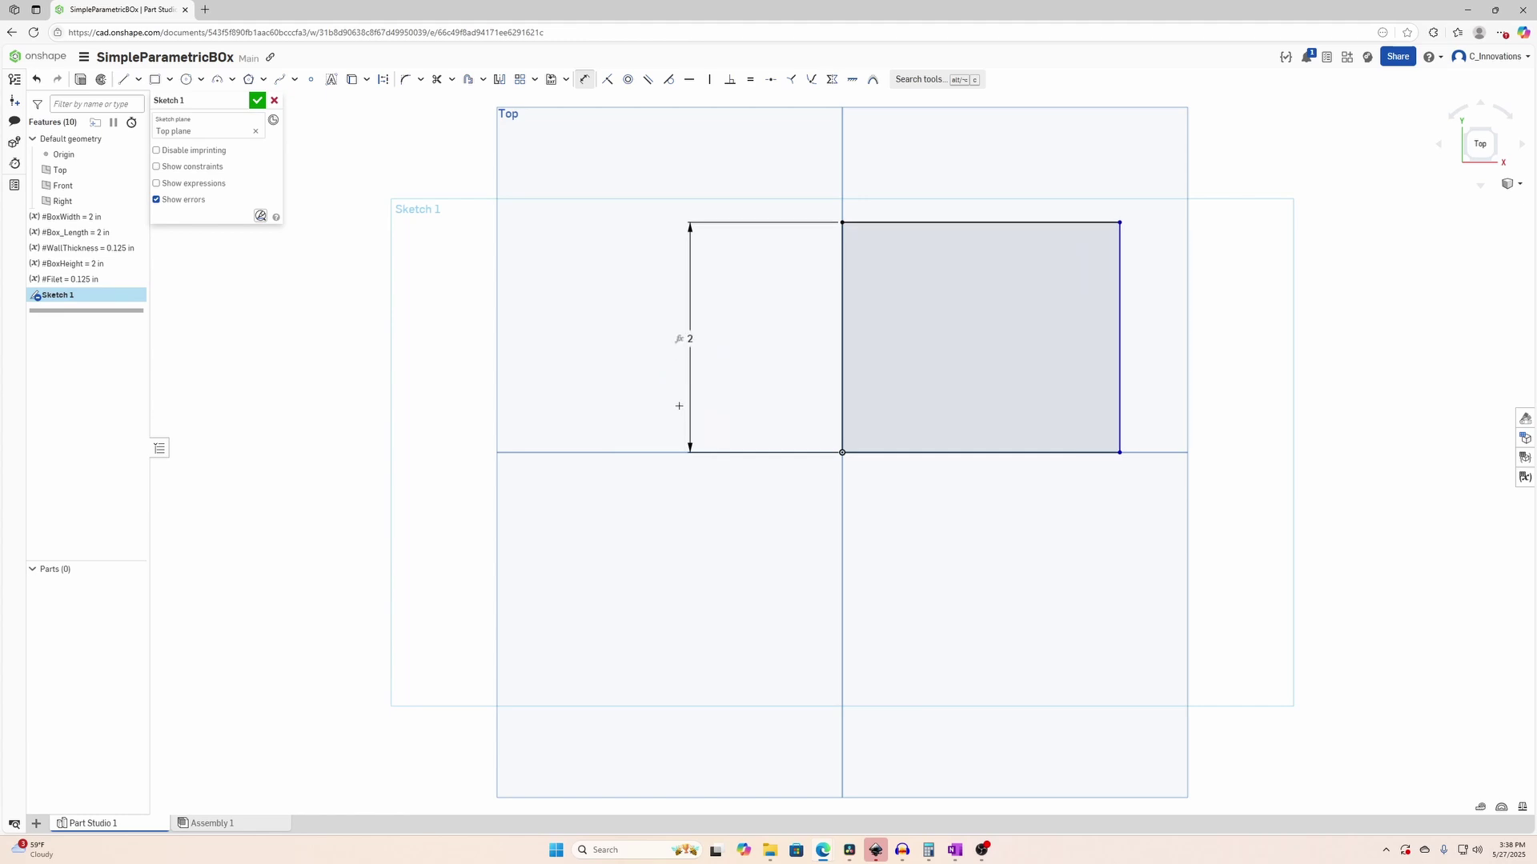
Dimension the rectangle's horizontal edge through the origin with the variable #BoxWidth and finish the sketch.
key(Escape)
key(u)
click(922, 452)
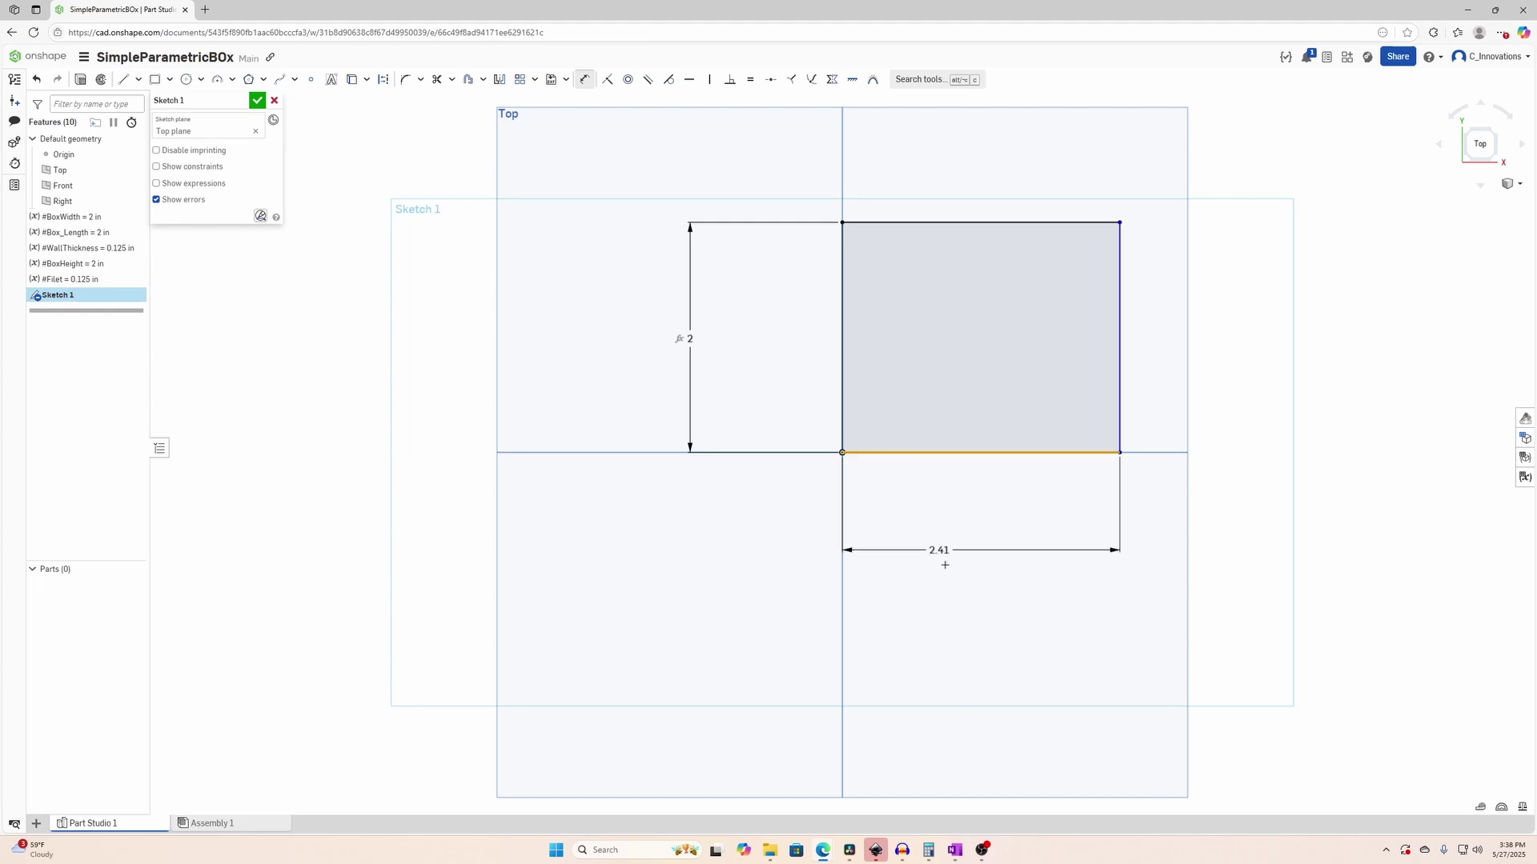
click(960, 573)
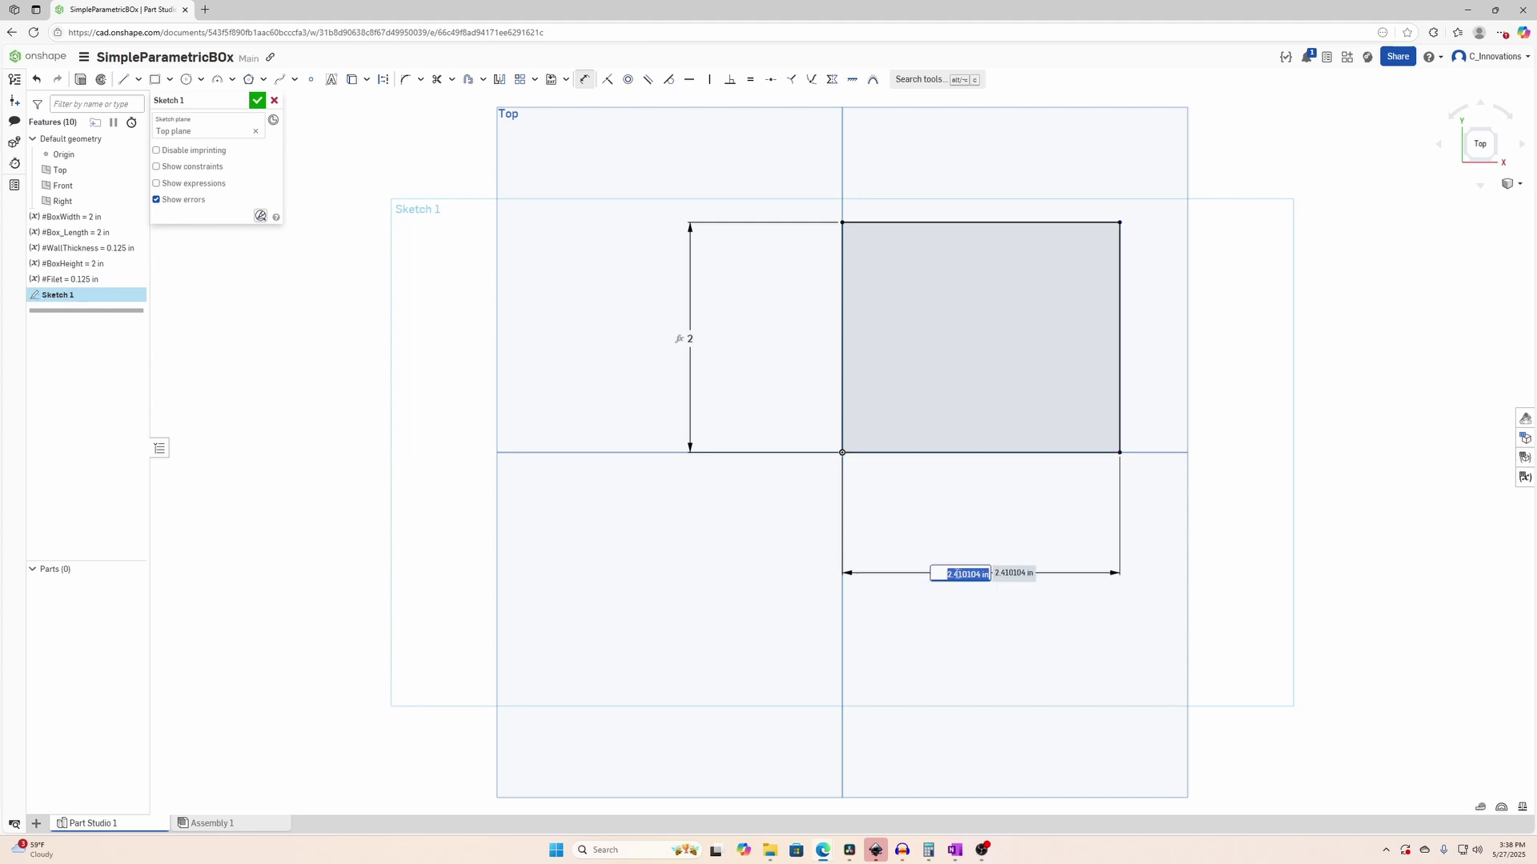
text(#)
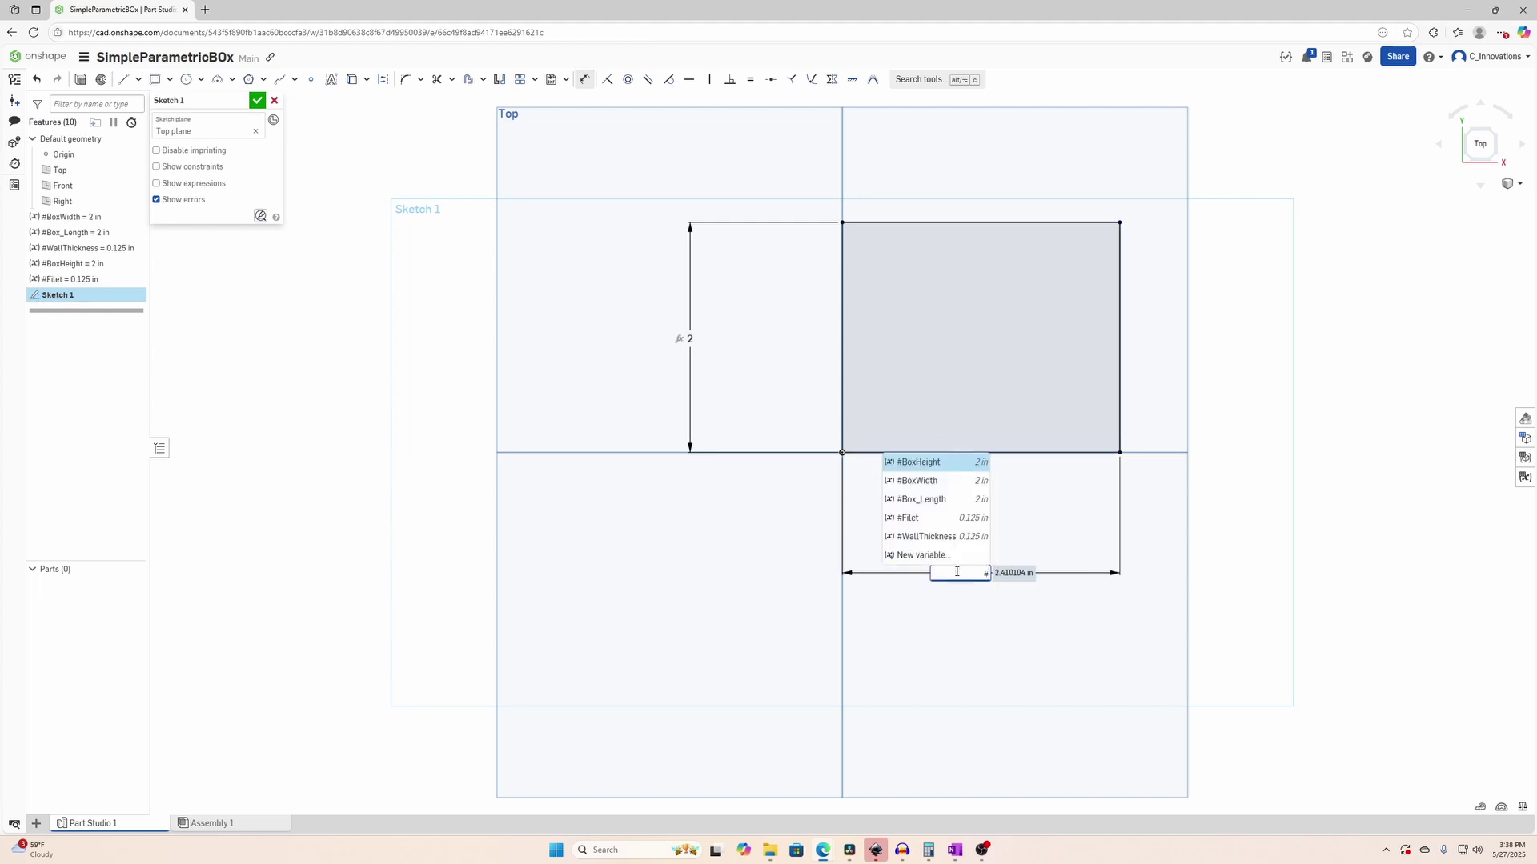
click(915, 482)
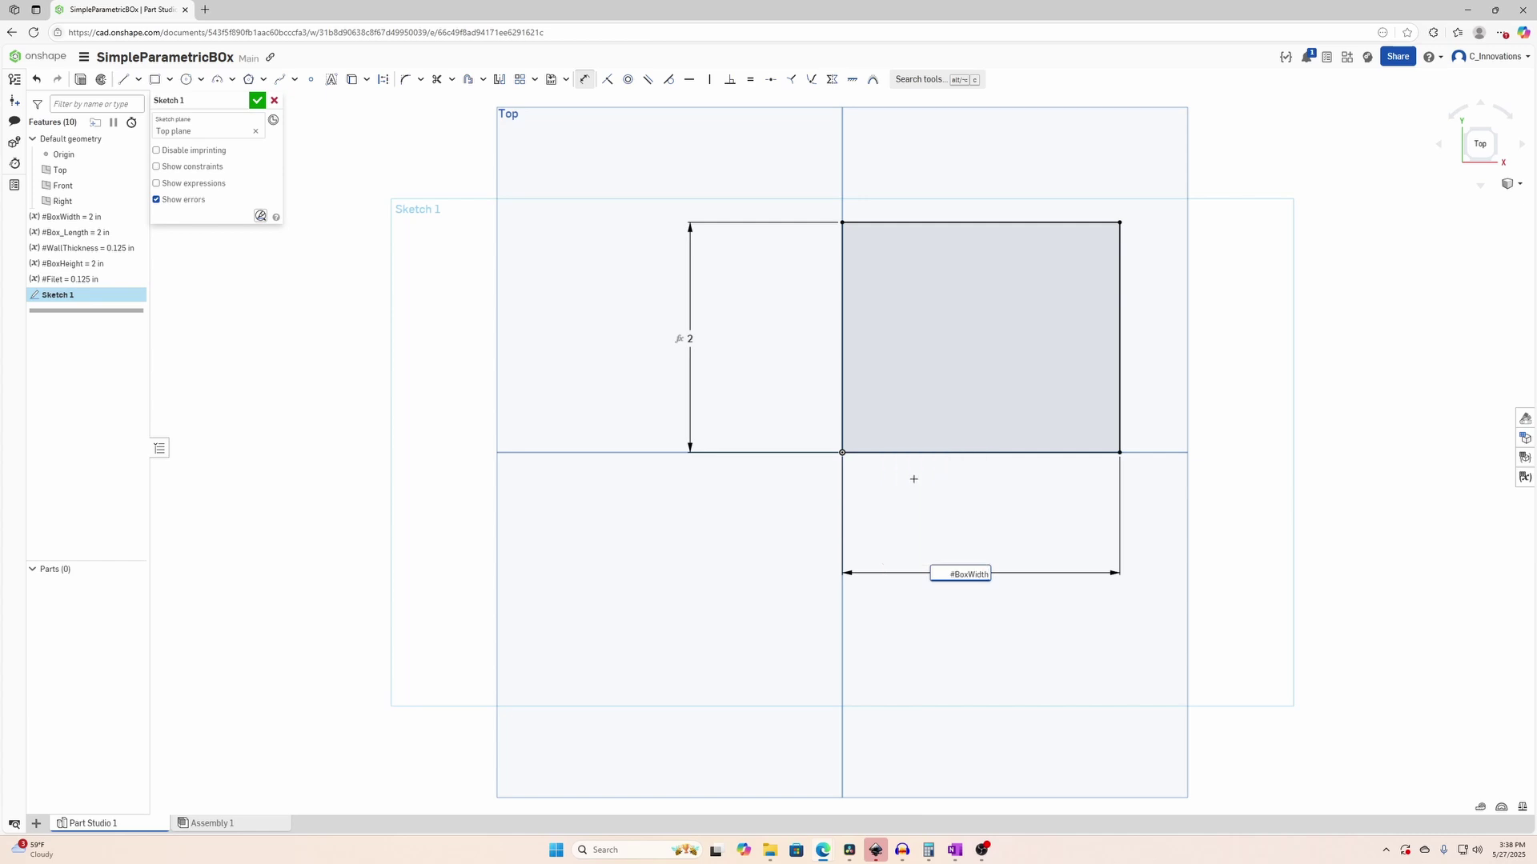
key(Return)
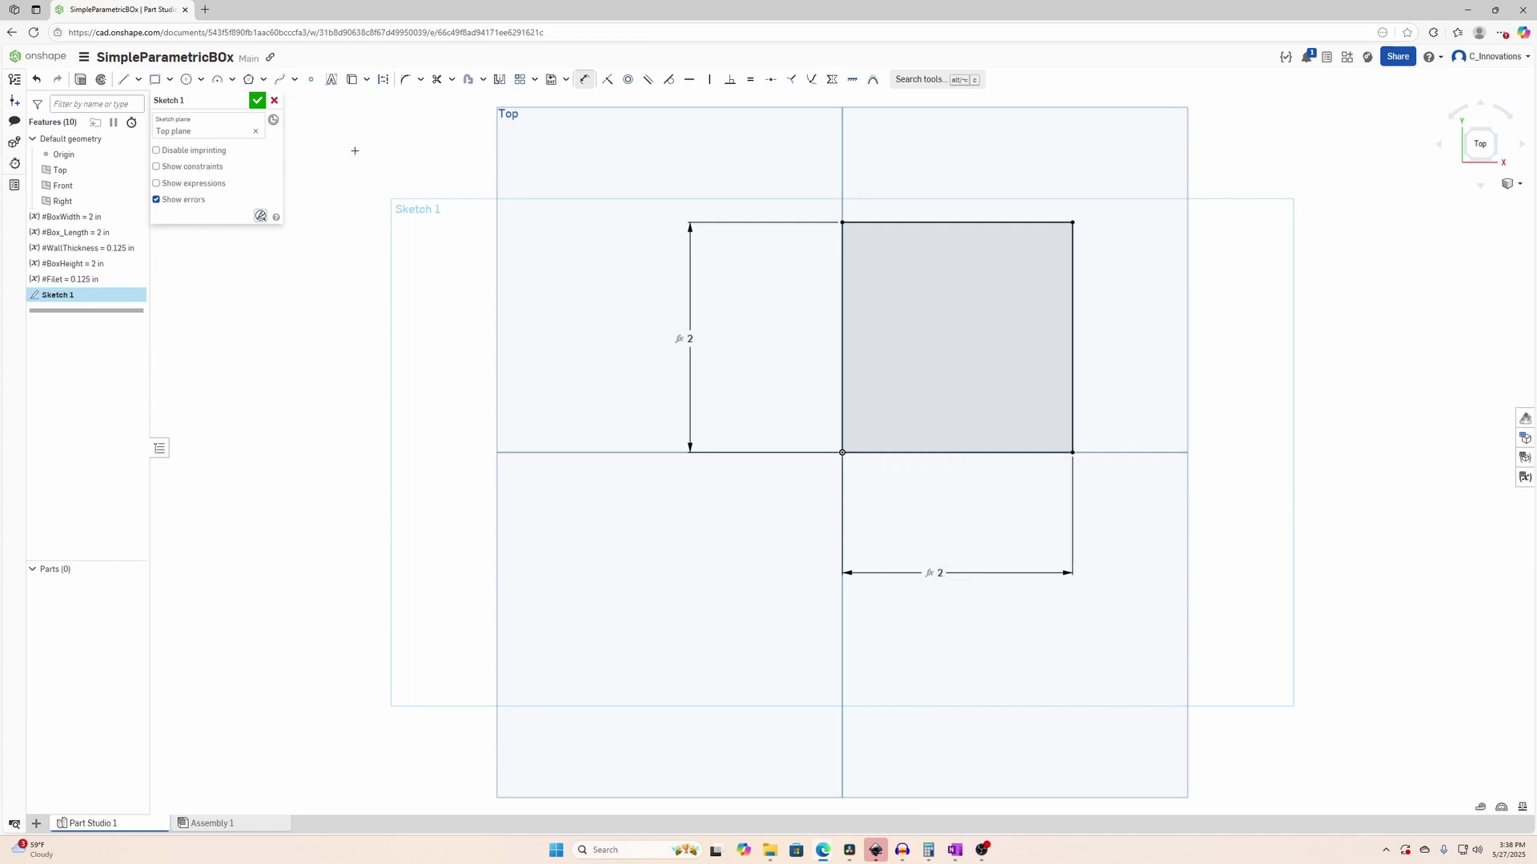
click(257, 100)
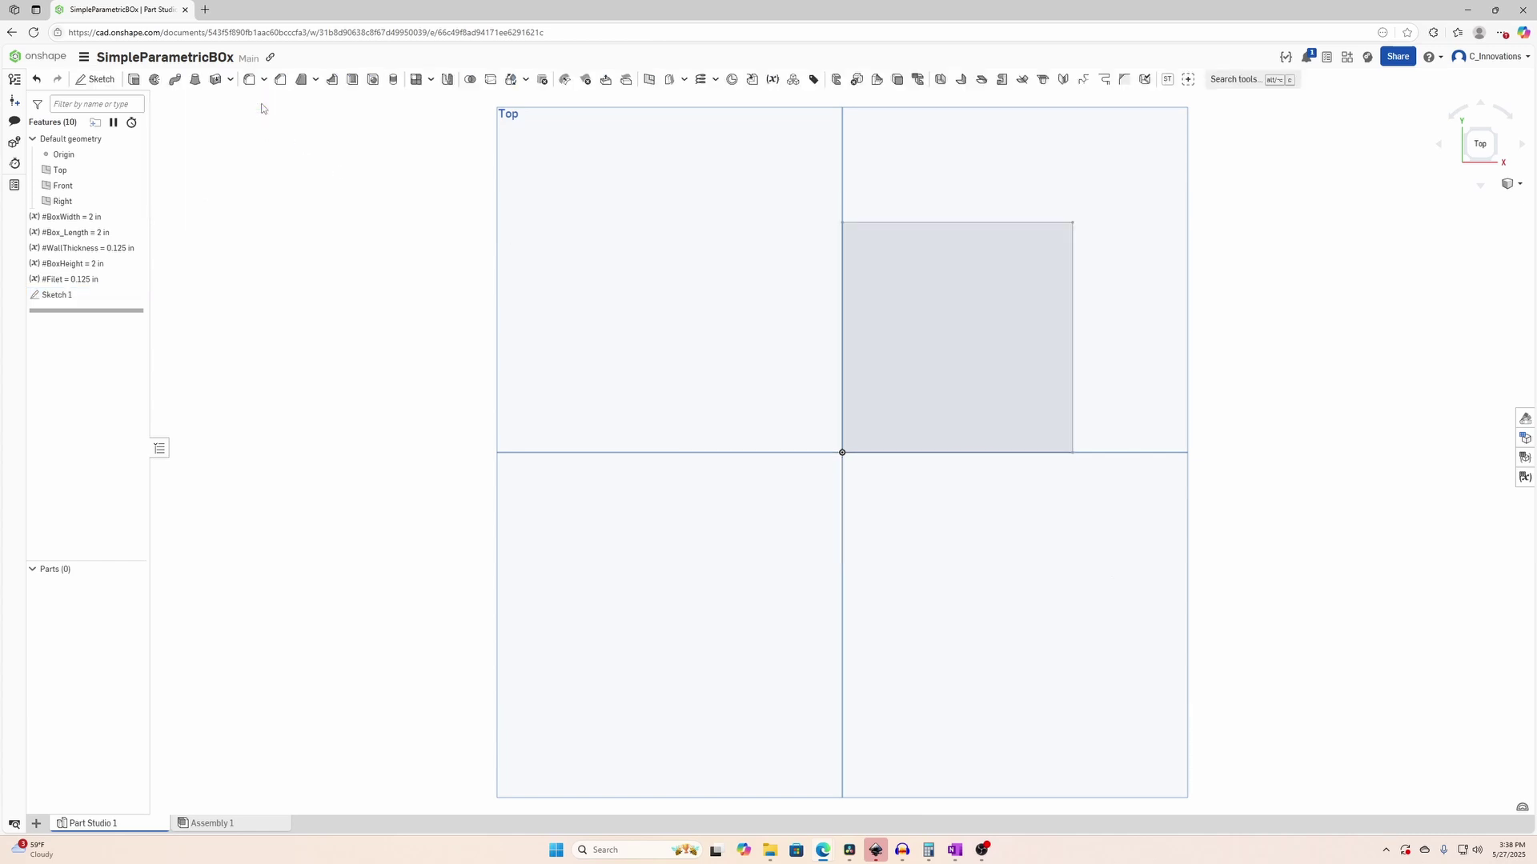
Extrude the rectangle sketch as a new solid with a blind depth of #BoxHeight.
click(135, 80)
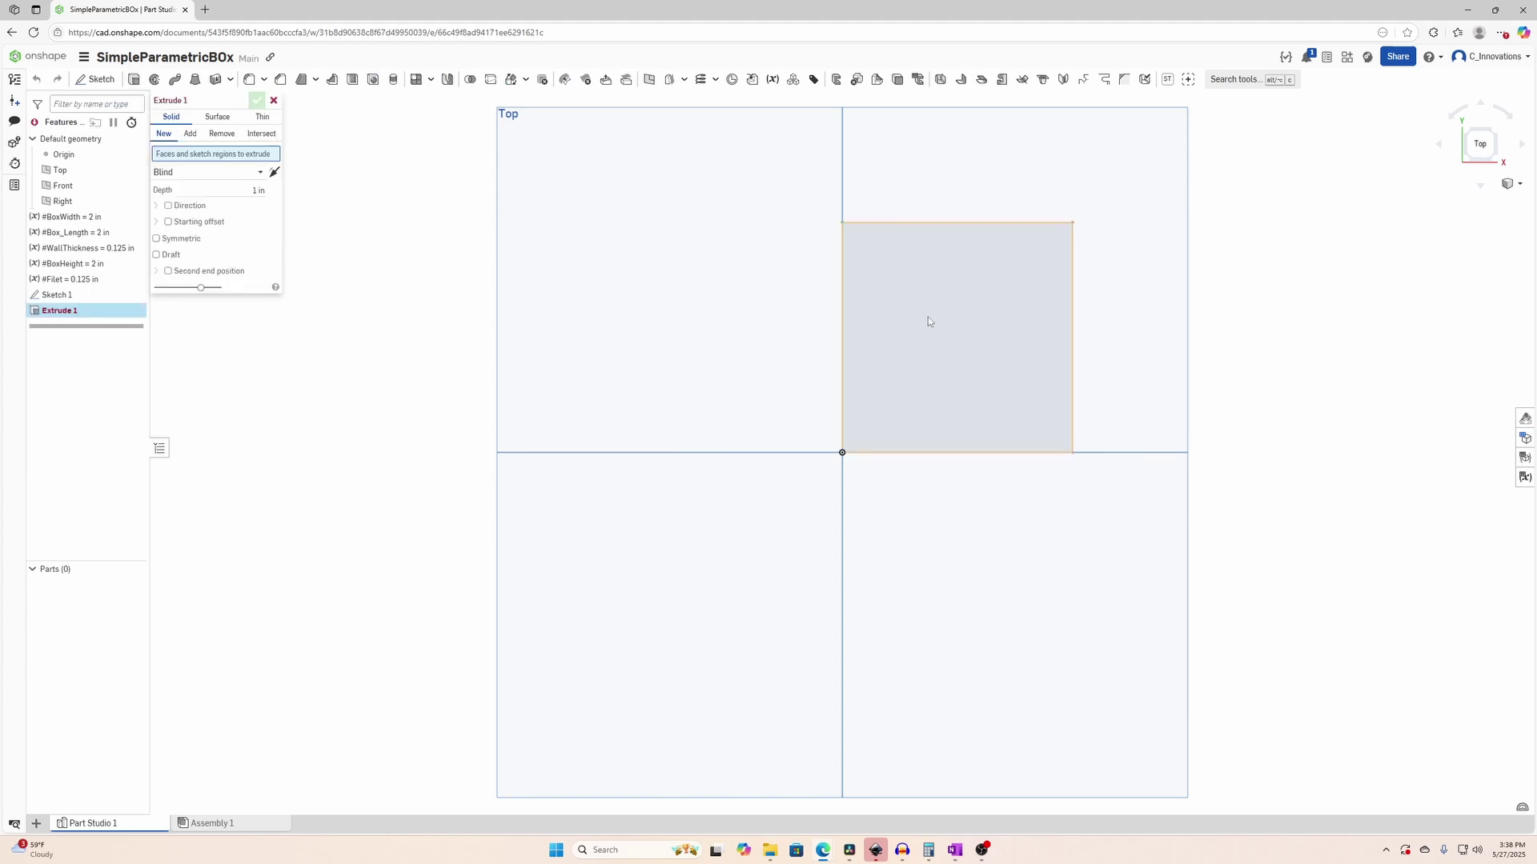
click(929, 319)
click(258, 201)
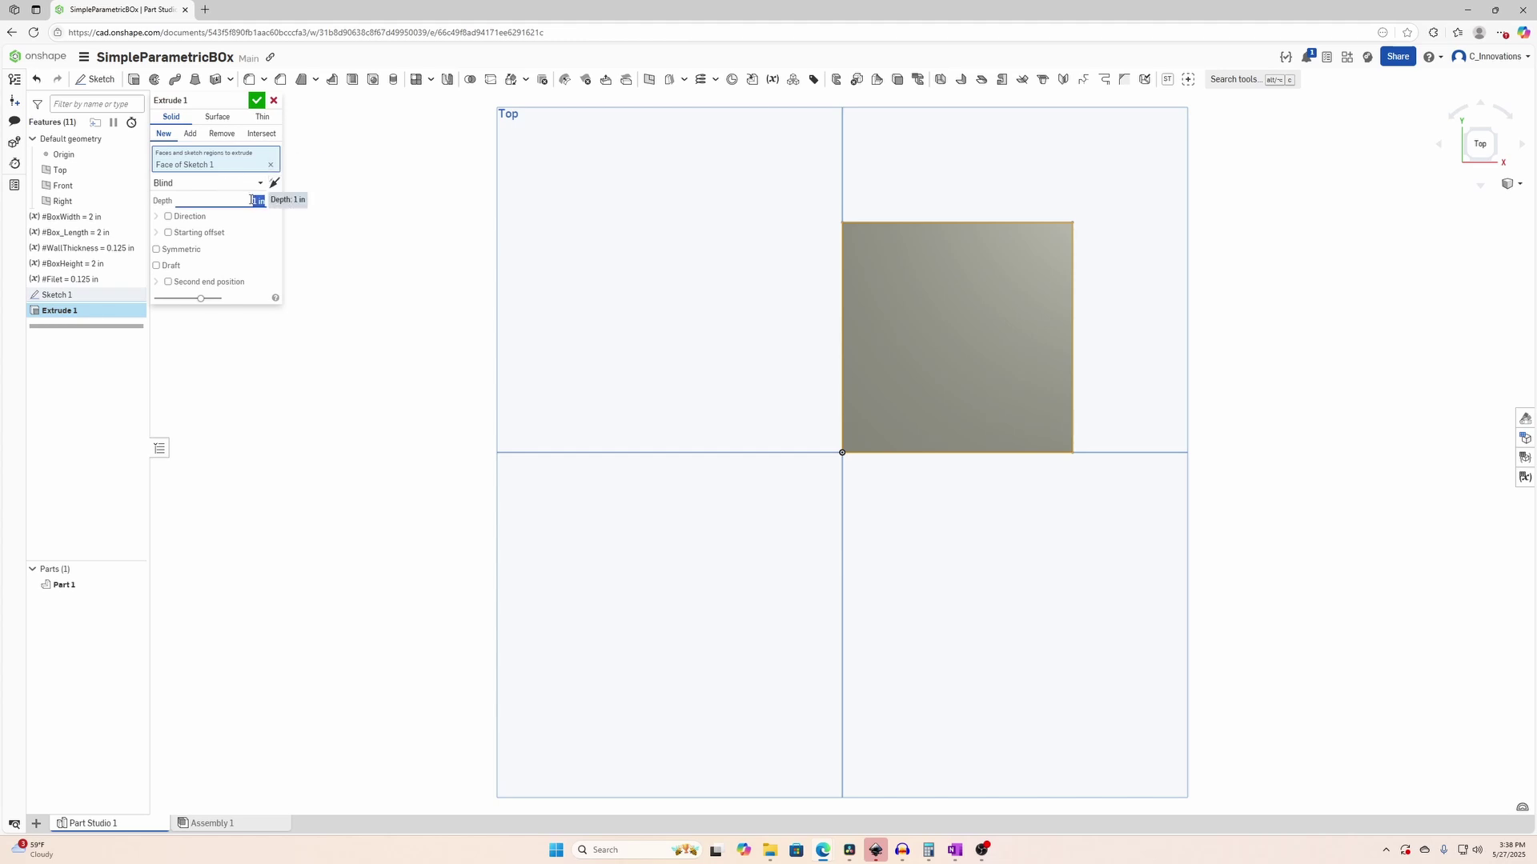
text(#)
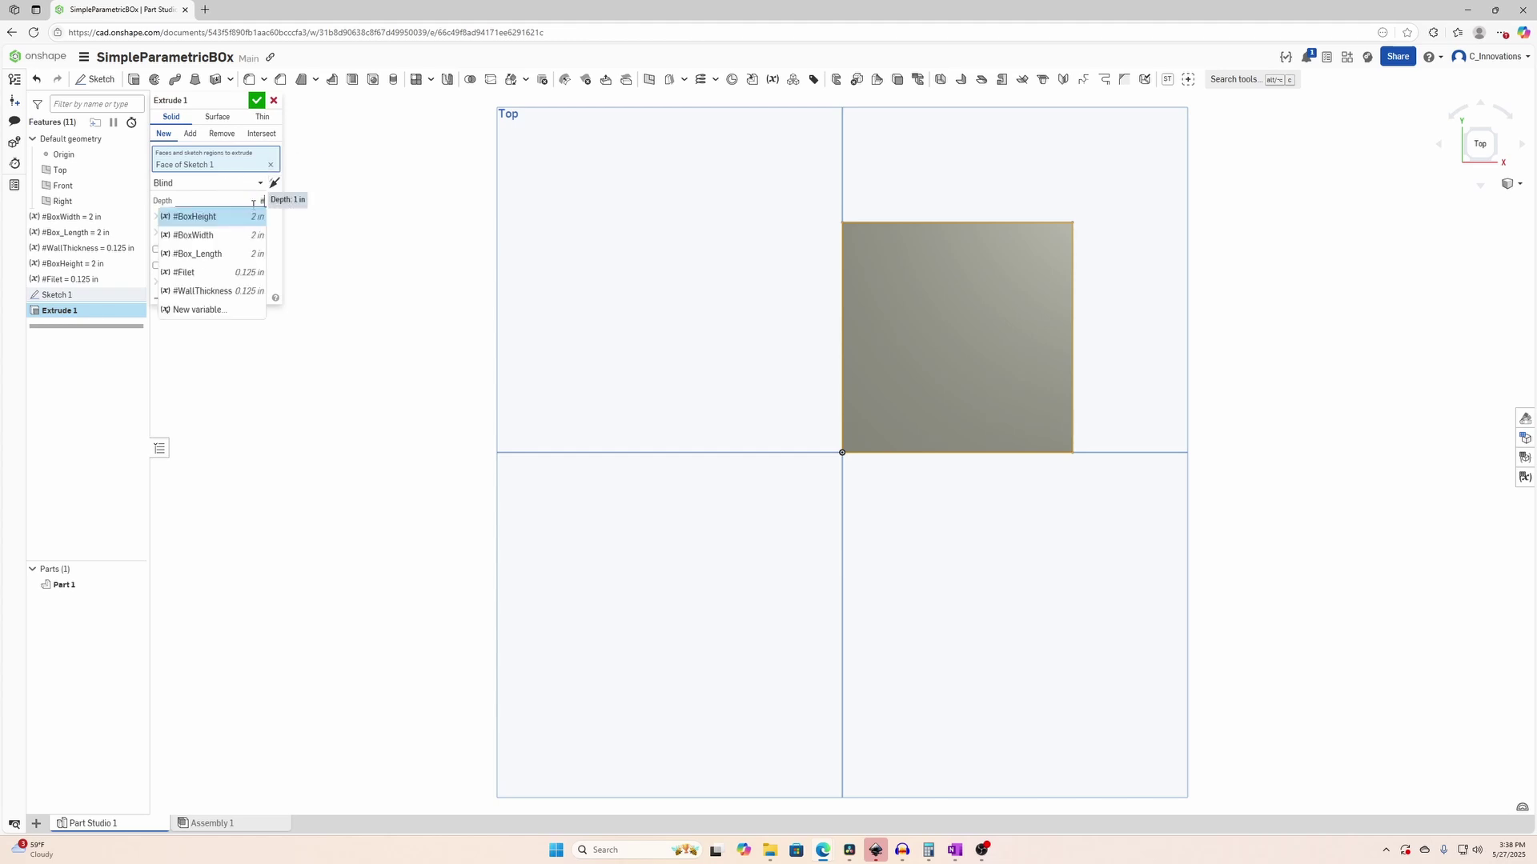
click(203, 215)
key(Return)
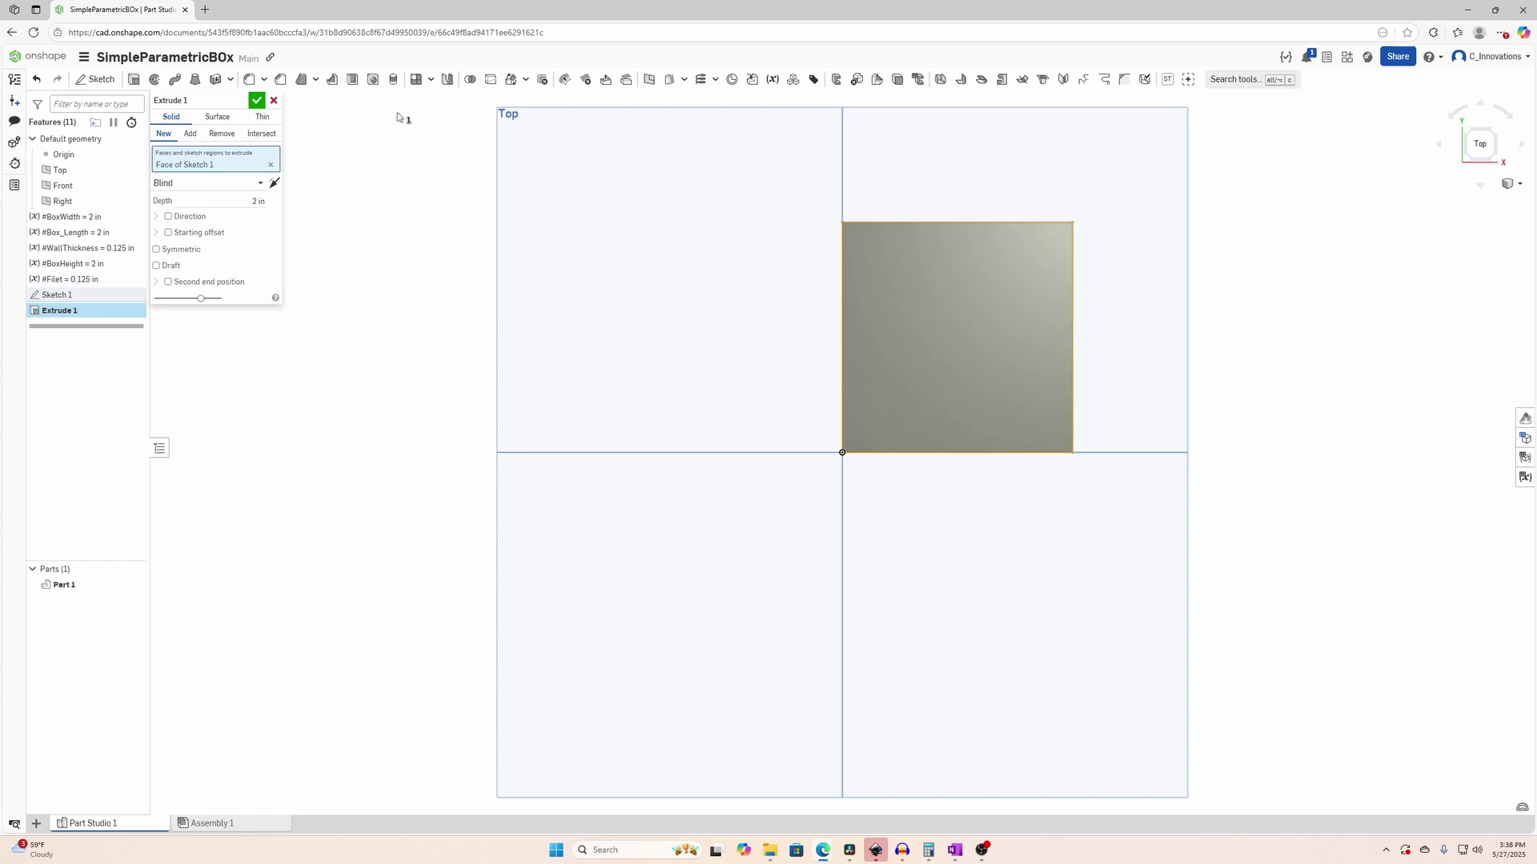
click(258, 101)
Shell the solid by removing its top face, with the shell thickness set to #WallThickness.
right_drag(861, 393, 686, 333)
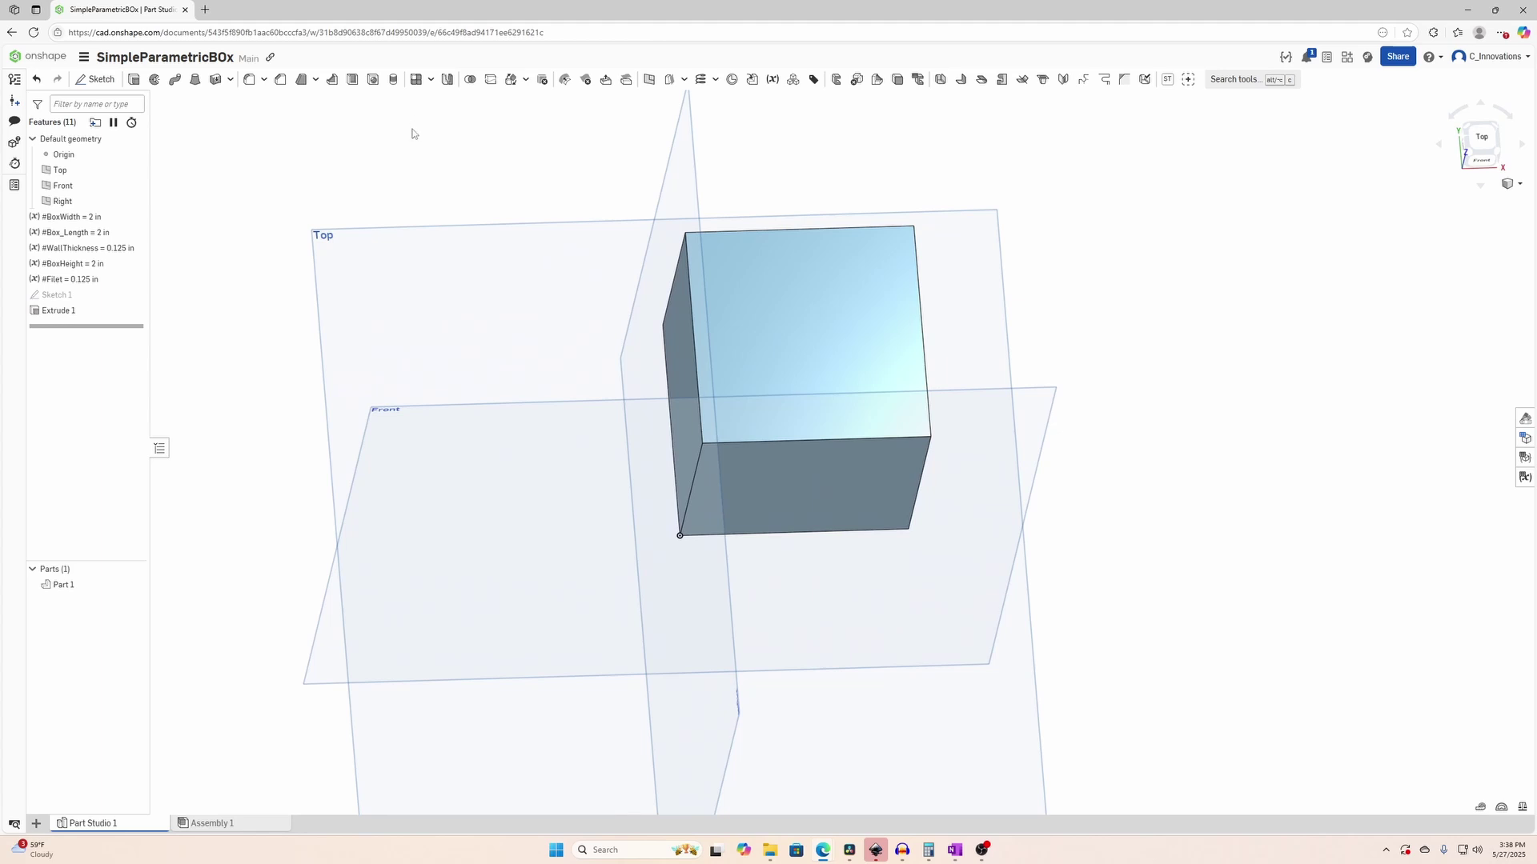
click(352, 80)
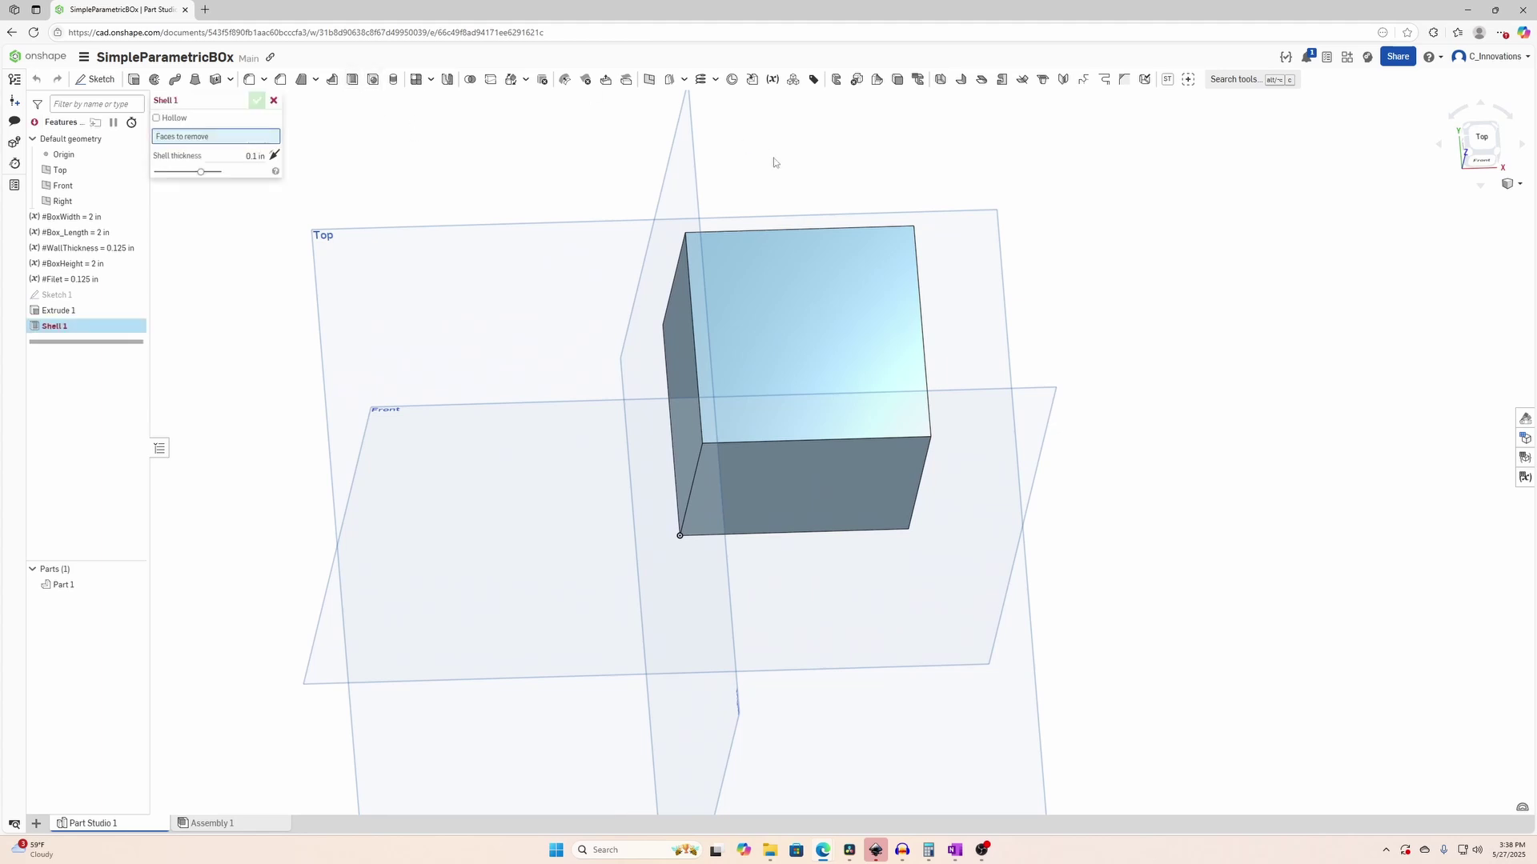
click(799, 325)
click(249, 166)
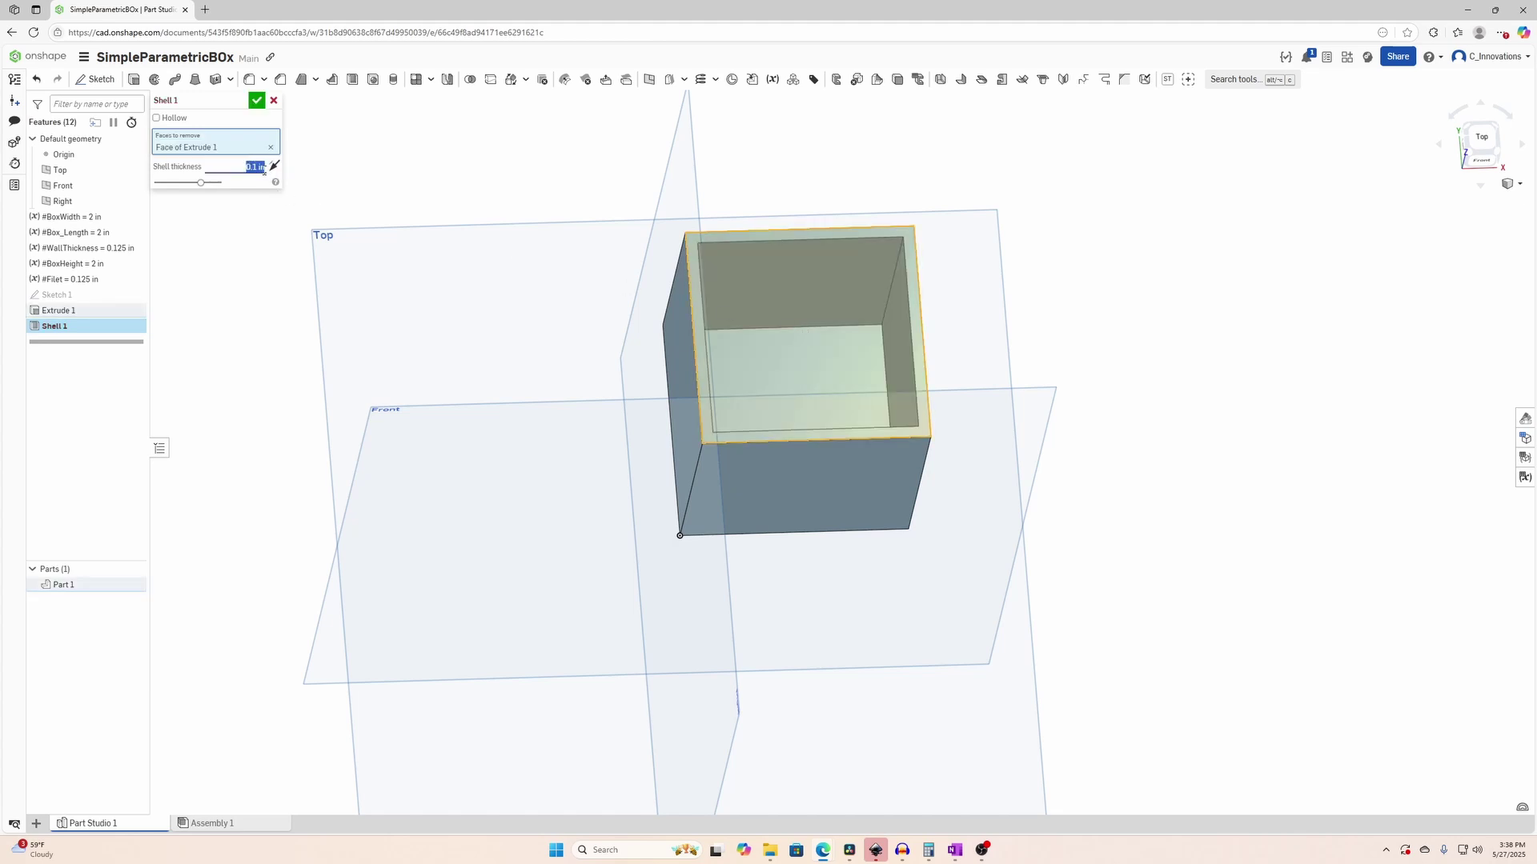
text(#)
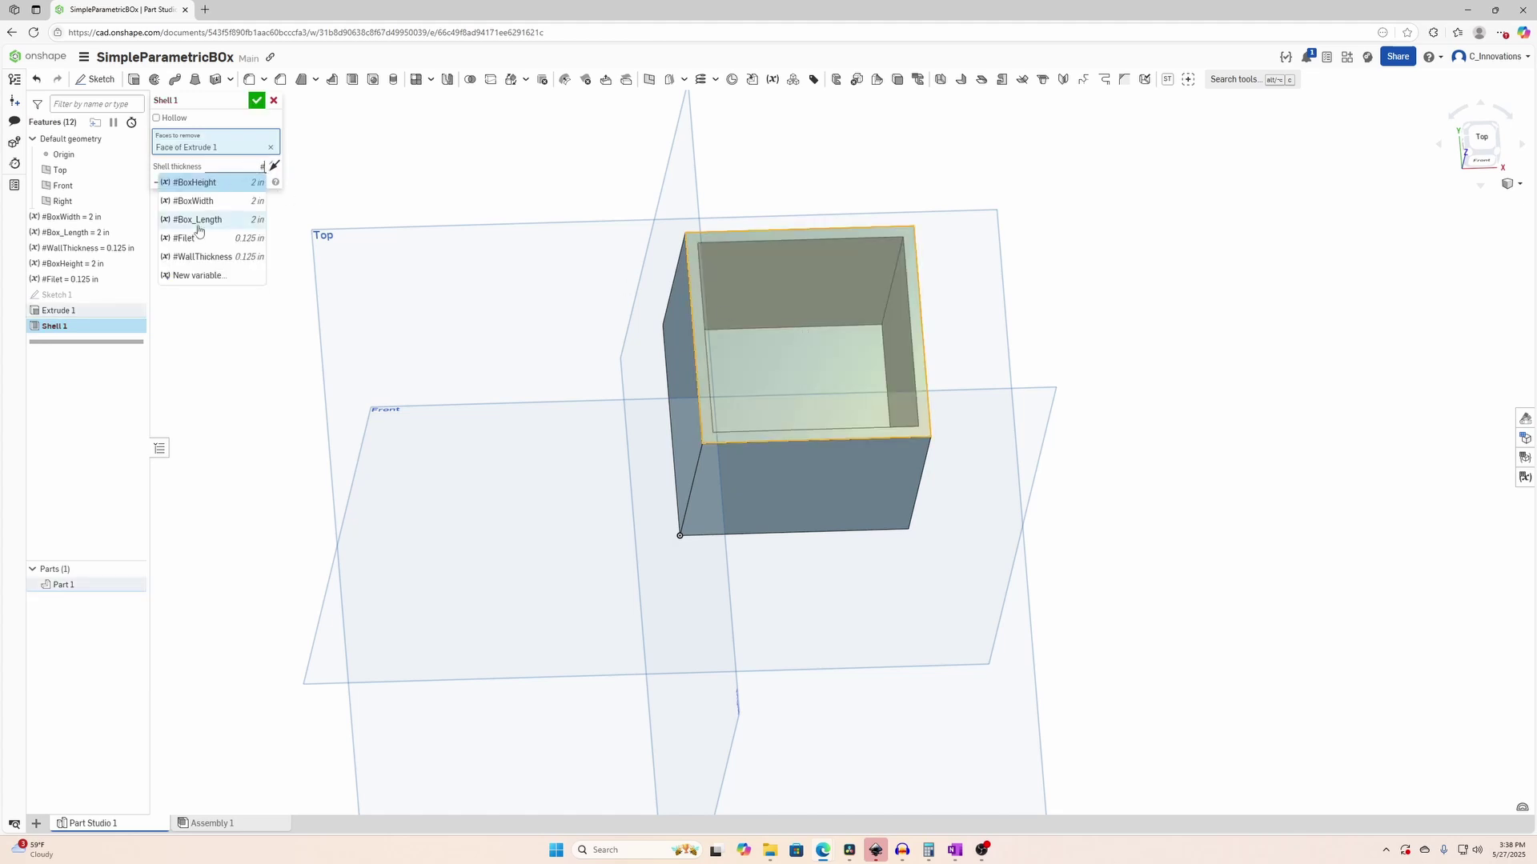
click(206, 257)
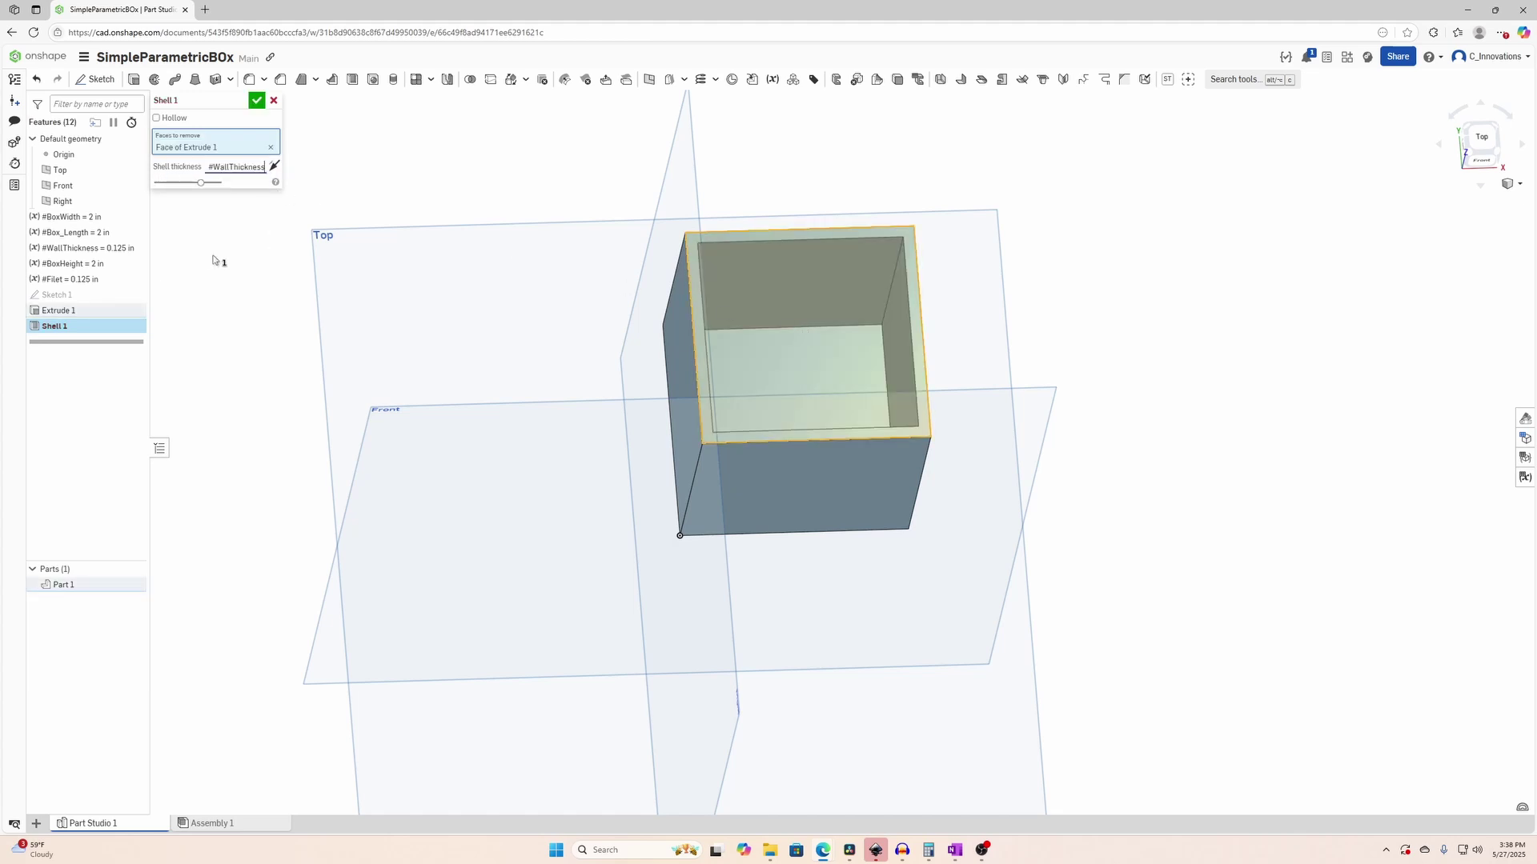
click(256, 100)
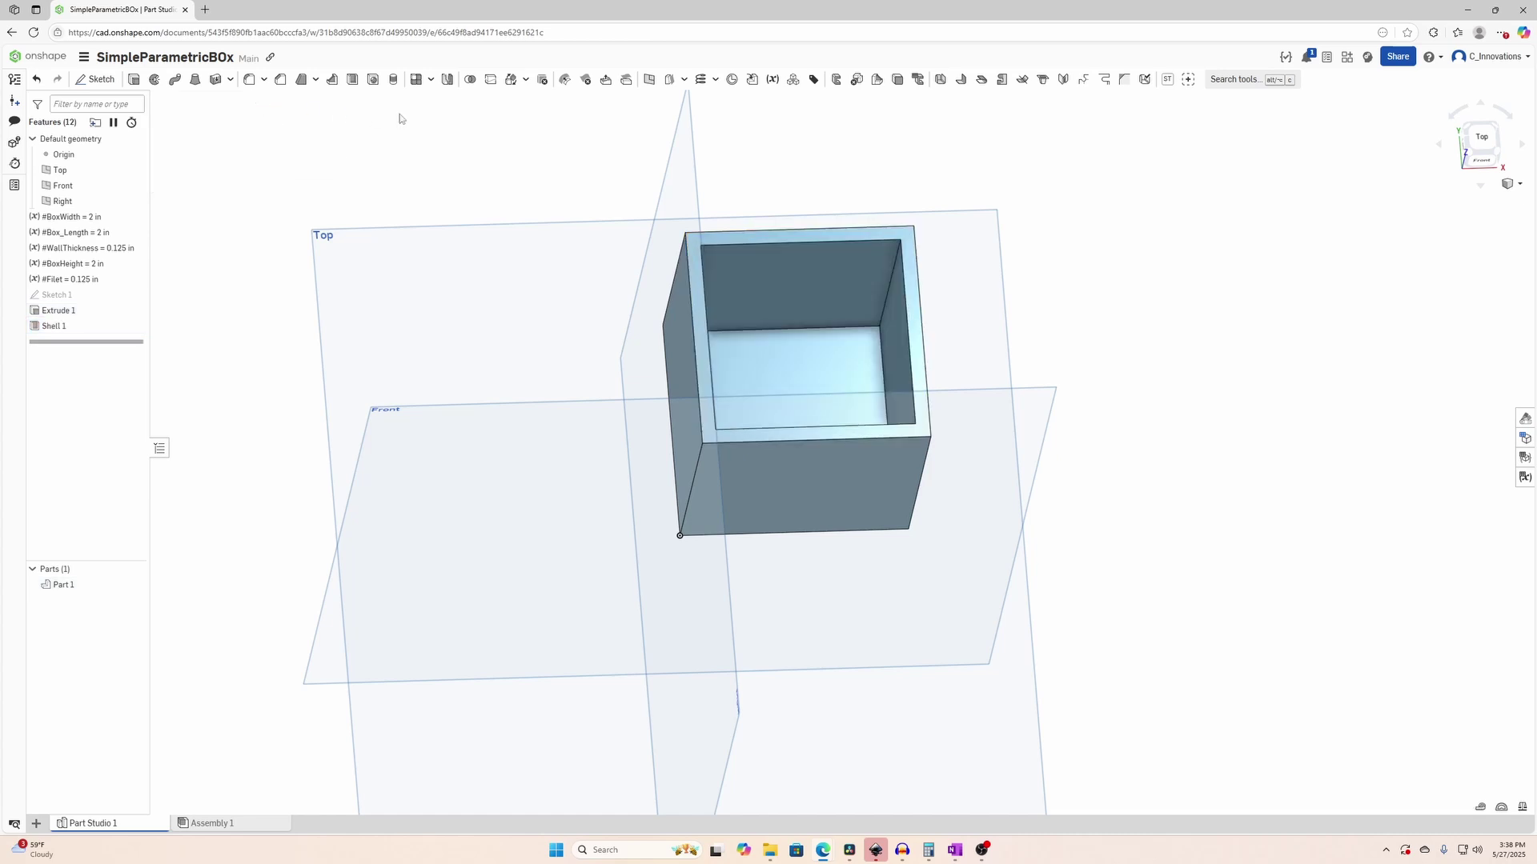
Start a fillet and select the eight inner edges of the shelled box, both the vertical corners and the floor edges.
click(248, 80)
right_drag(770, 194, 641, 222)
click(641, 312)
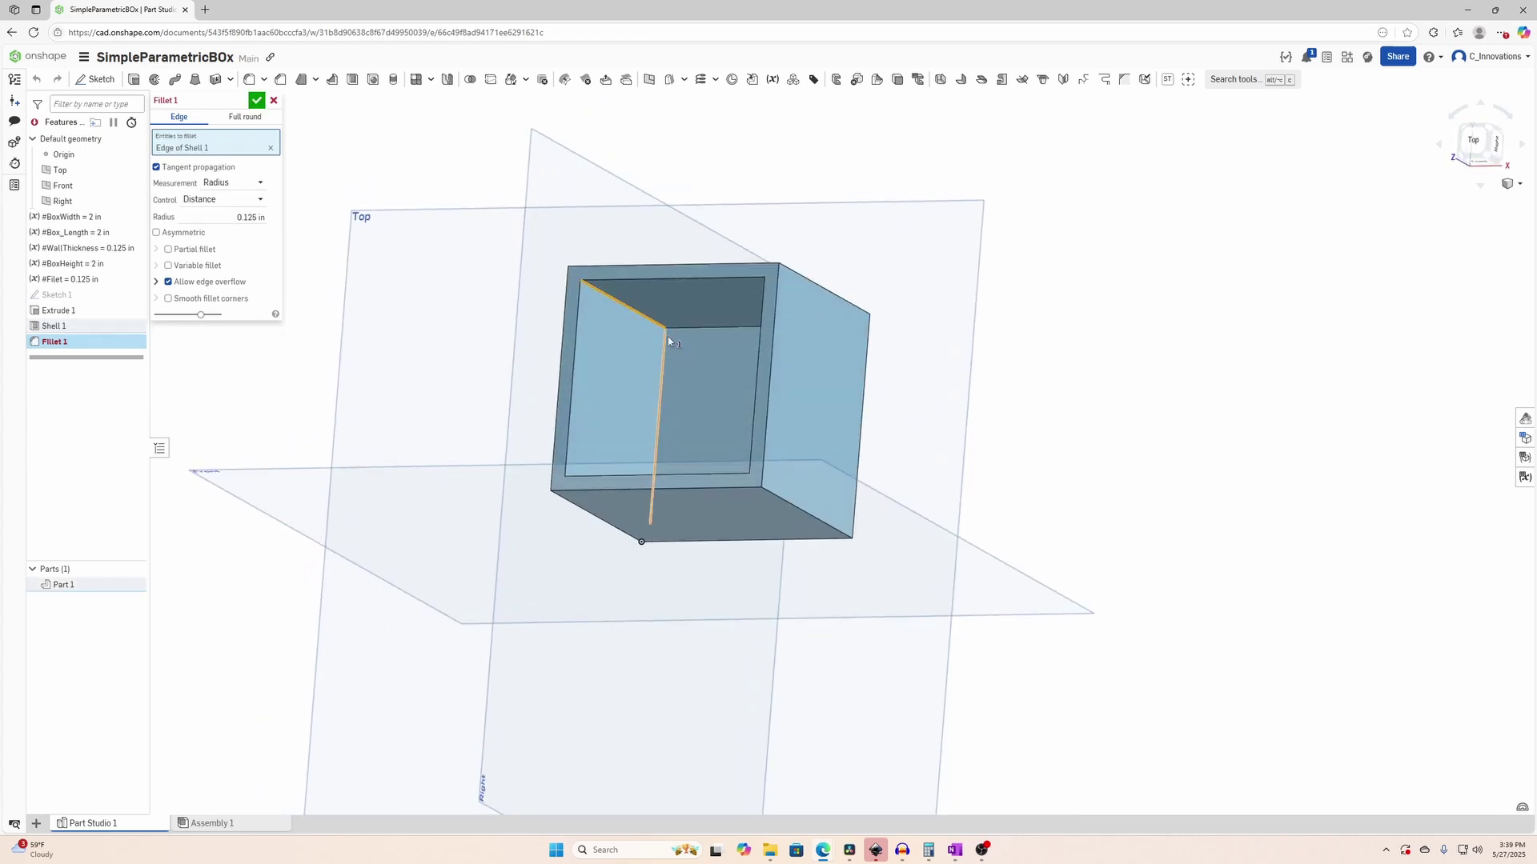
click(665, 344)
click(687, 325)
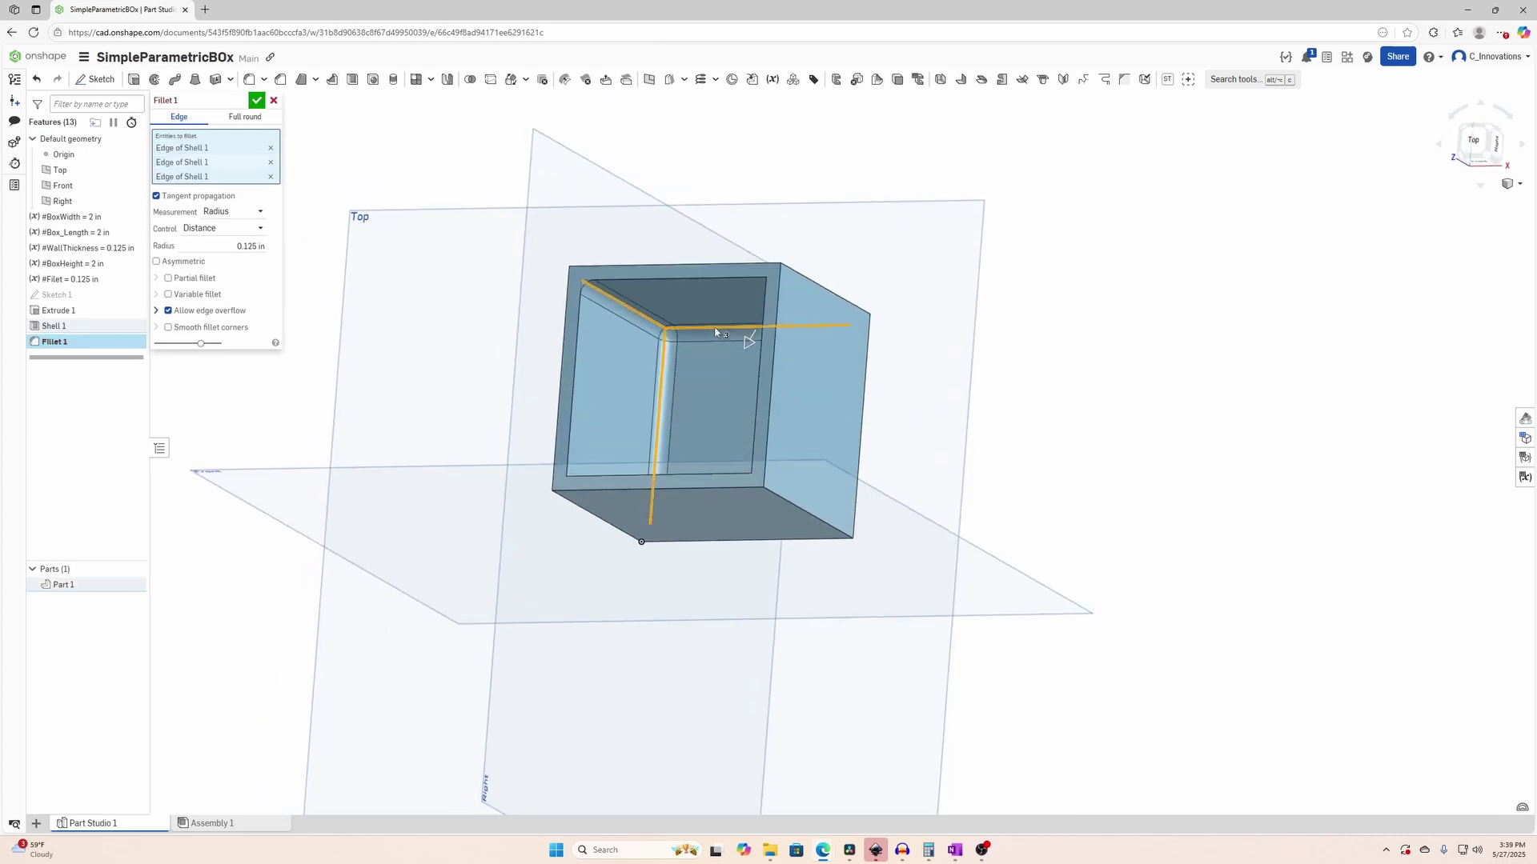
right_drag(687, 326, 698, 564)
click(856, 322)
click(871, 405)
click(880, 501)
click(832, 491)
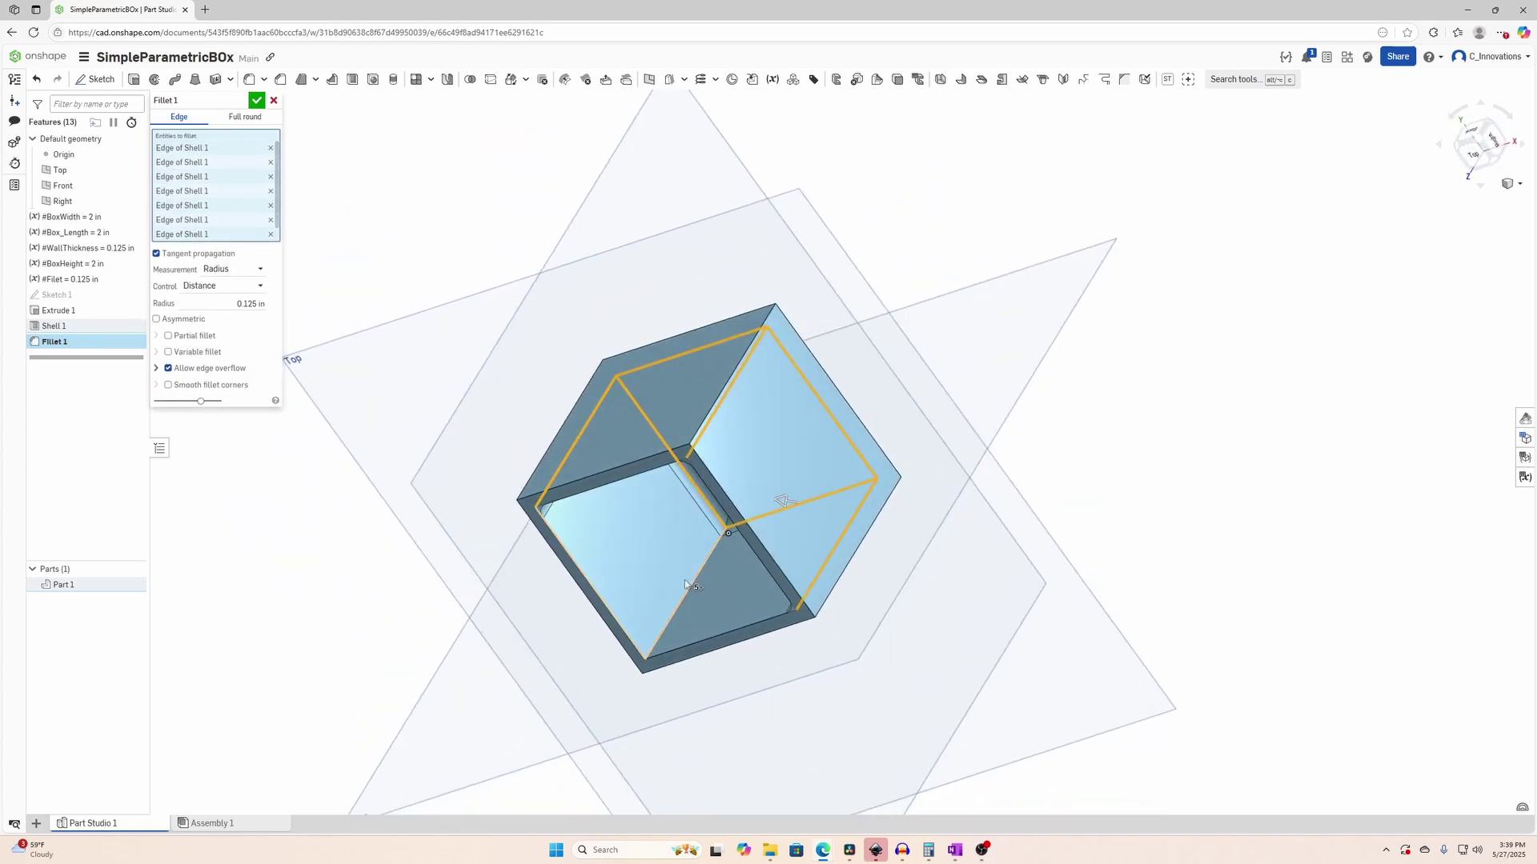
click(690, 581)
Add the box's four outer vertical corner edges to the fillet selection.
click(715, 405)
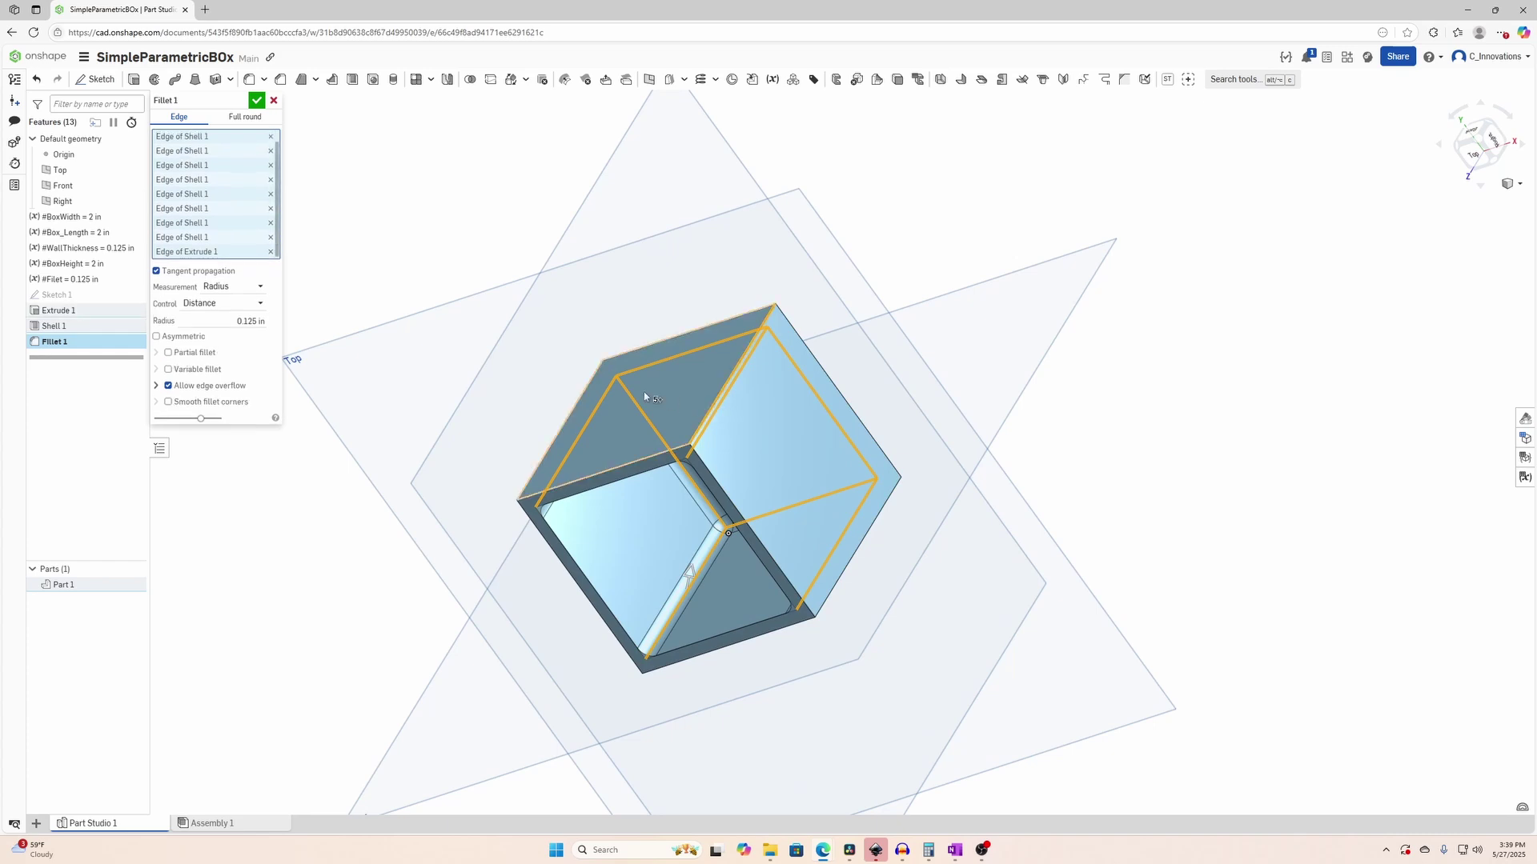
right_drag(644, 391, 719, 375)
click(557, 438)
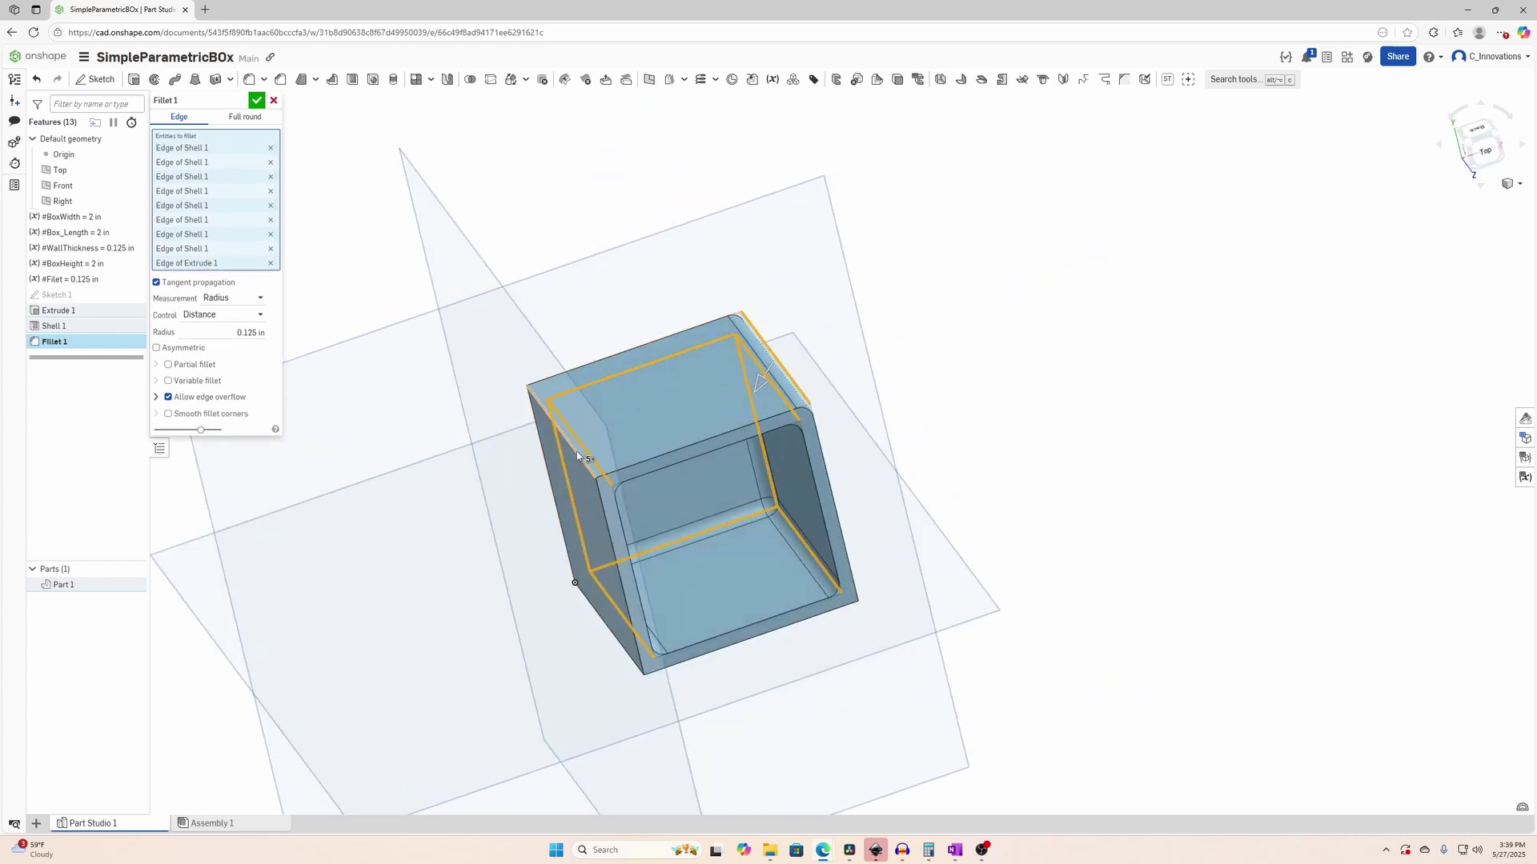
right_drag(627, 450, 600, 513)
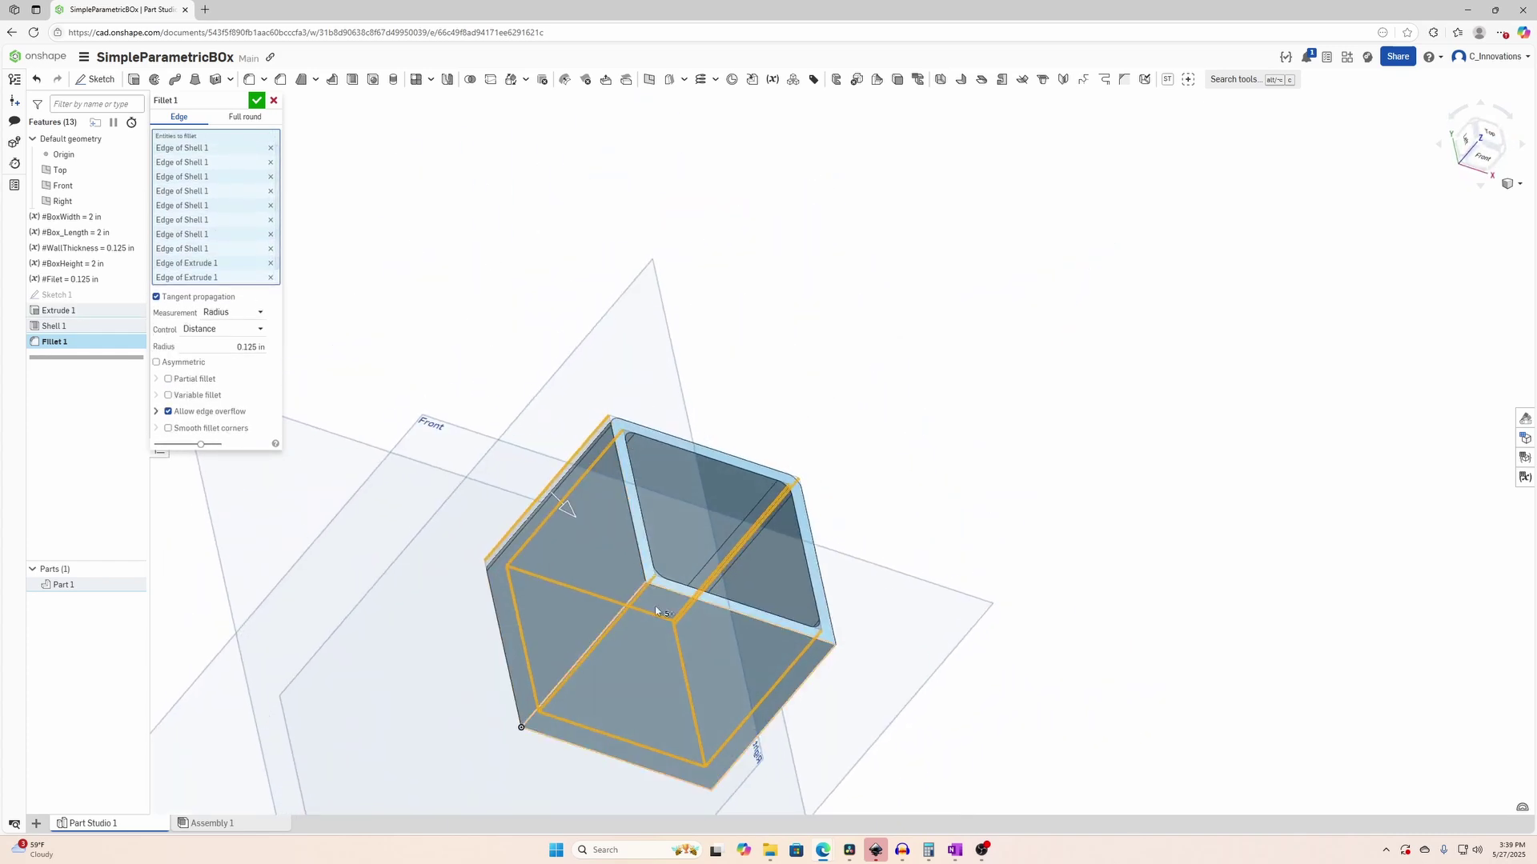
click(560, 679)
right_drag(684, 669, 716, 713)
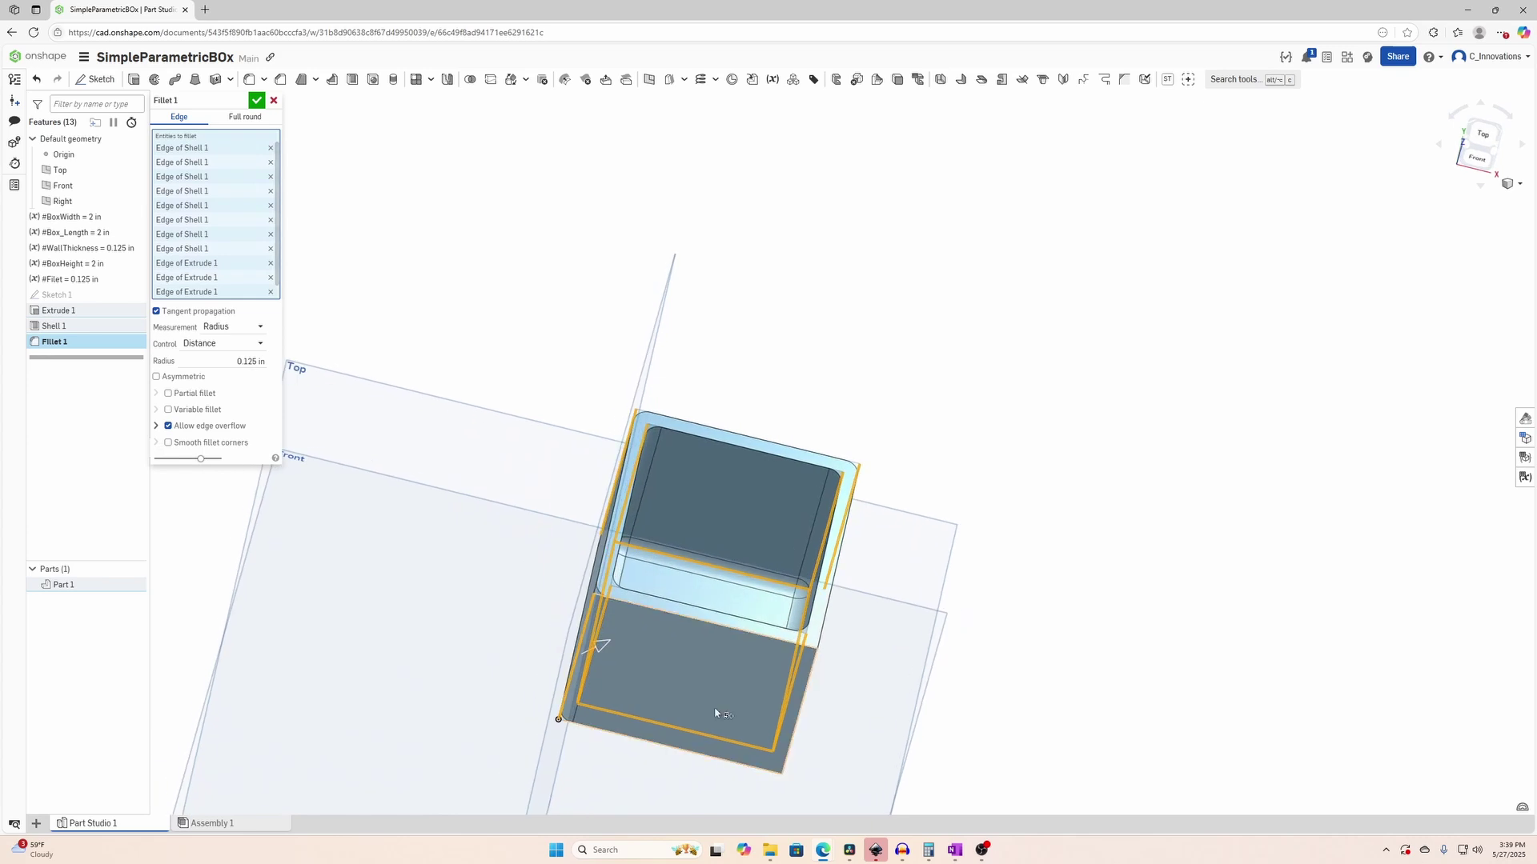
click(791, 747)
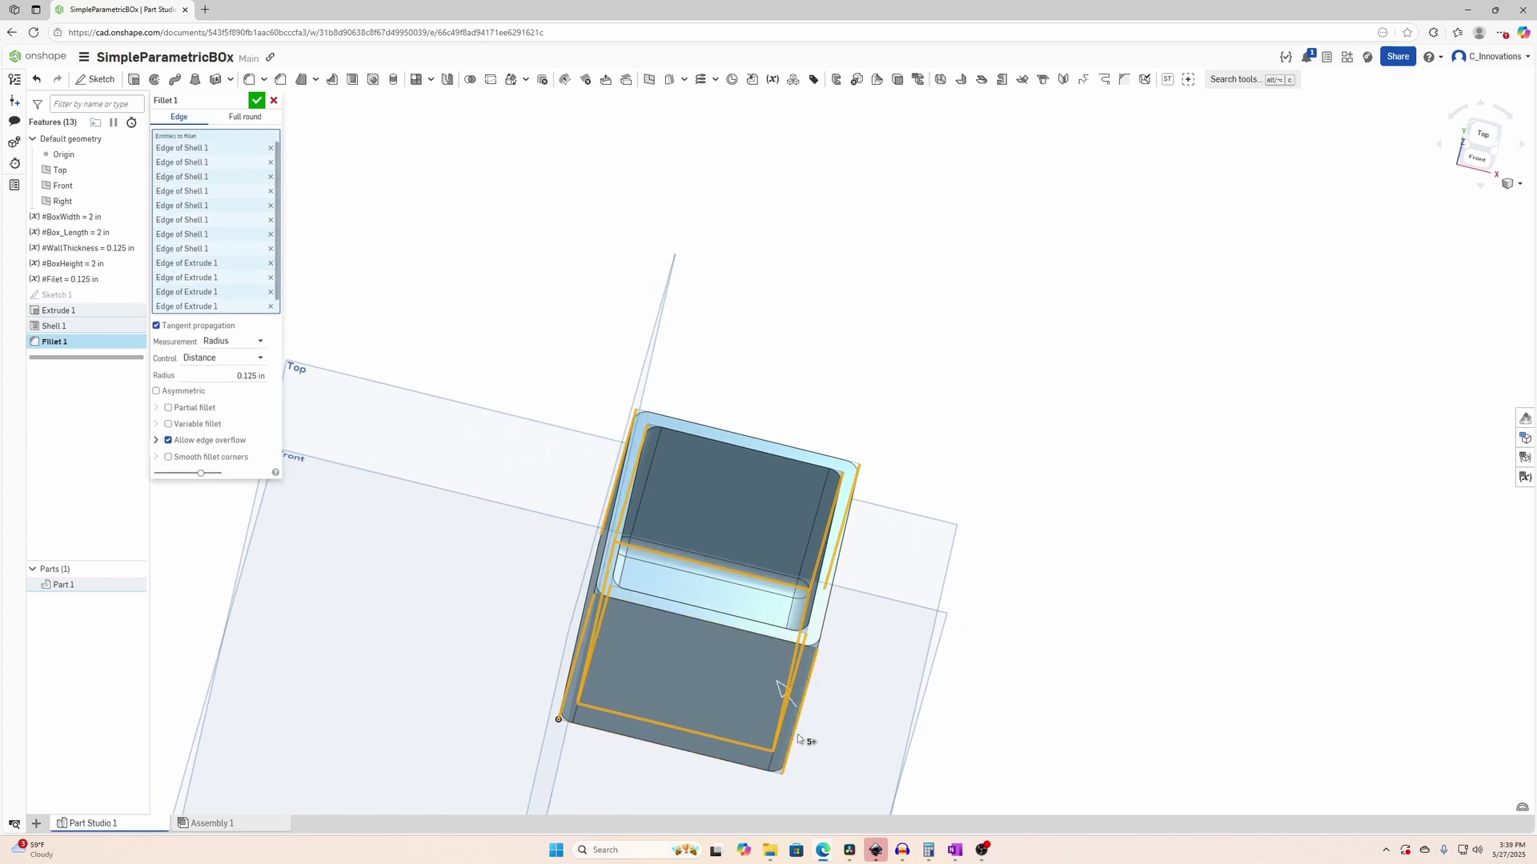
Set the fillet radius to the variable #Filet and accept the fillet.
click(242, 376)
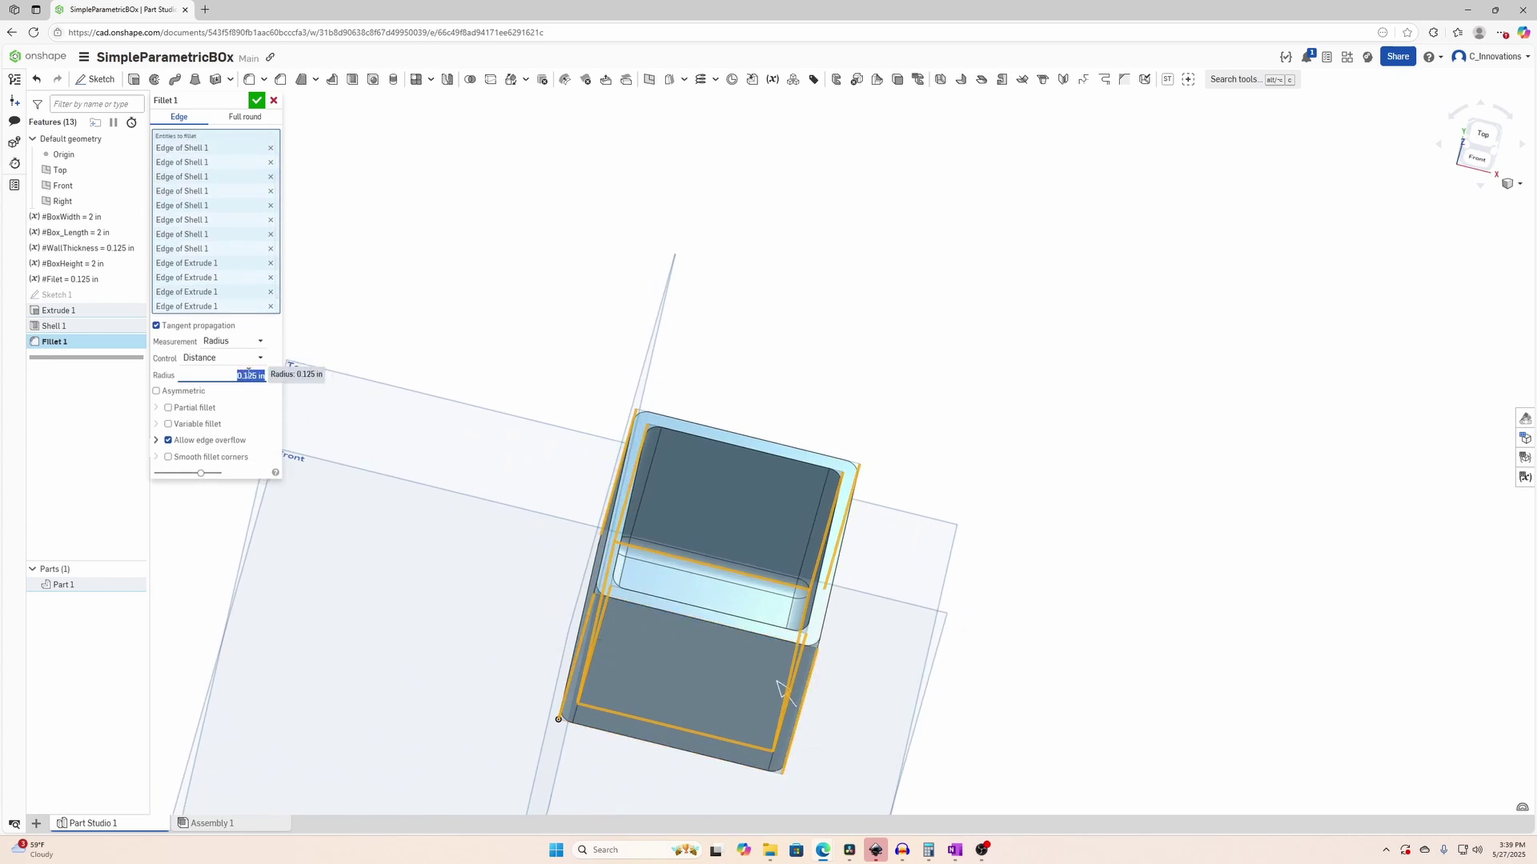
text(#)
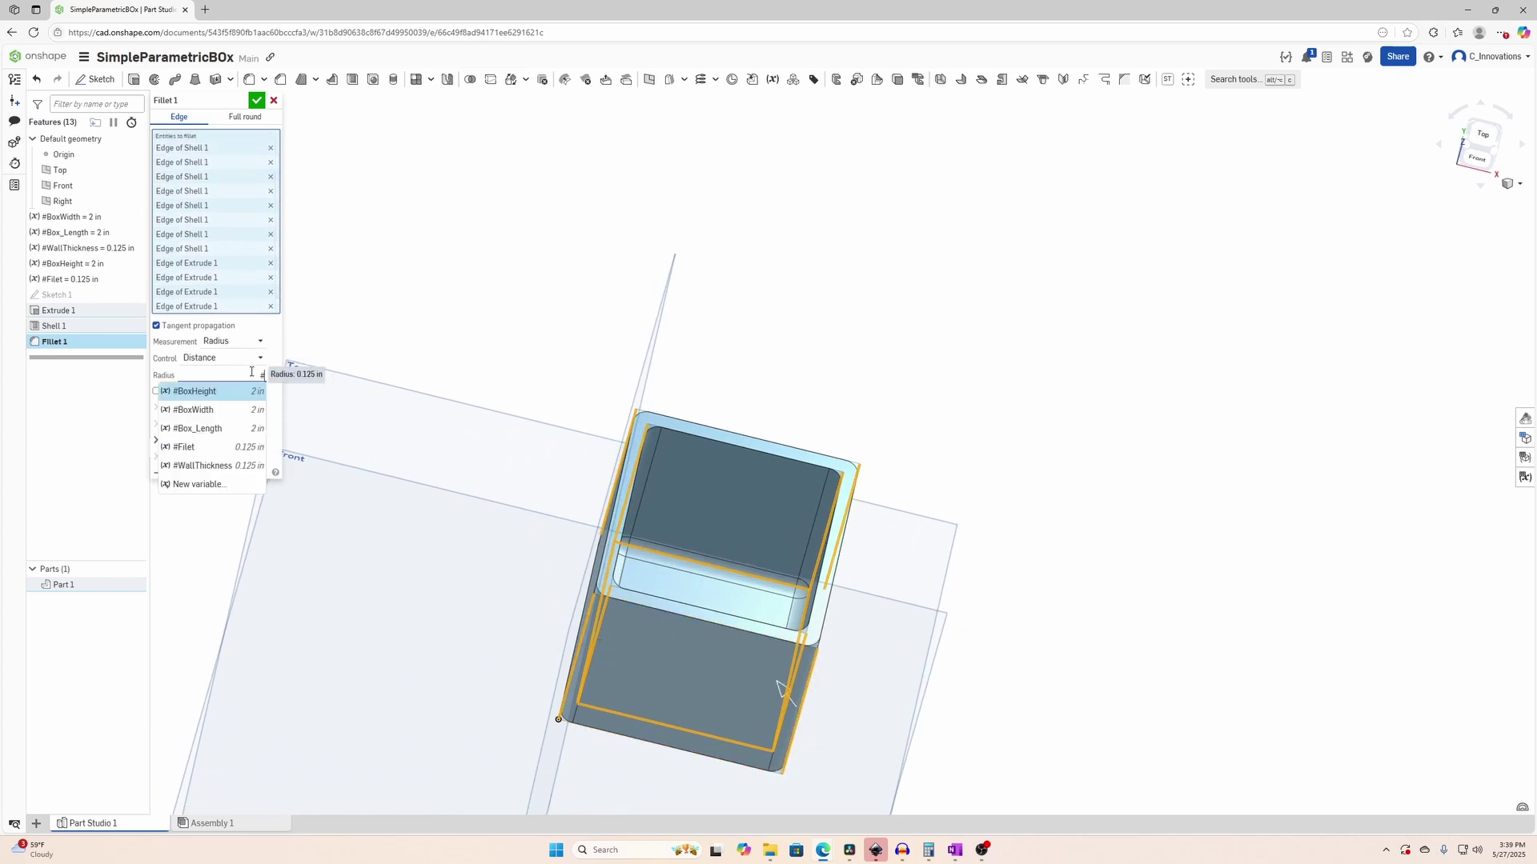
click(186, 449)
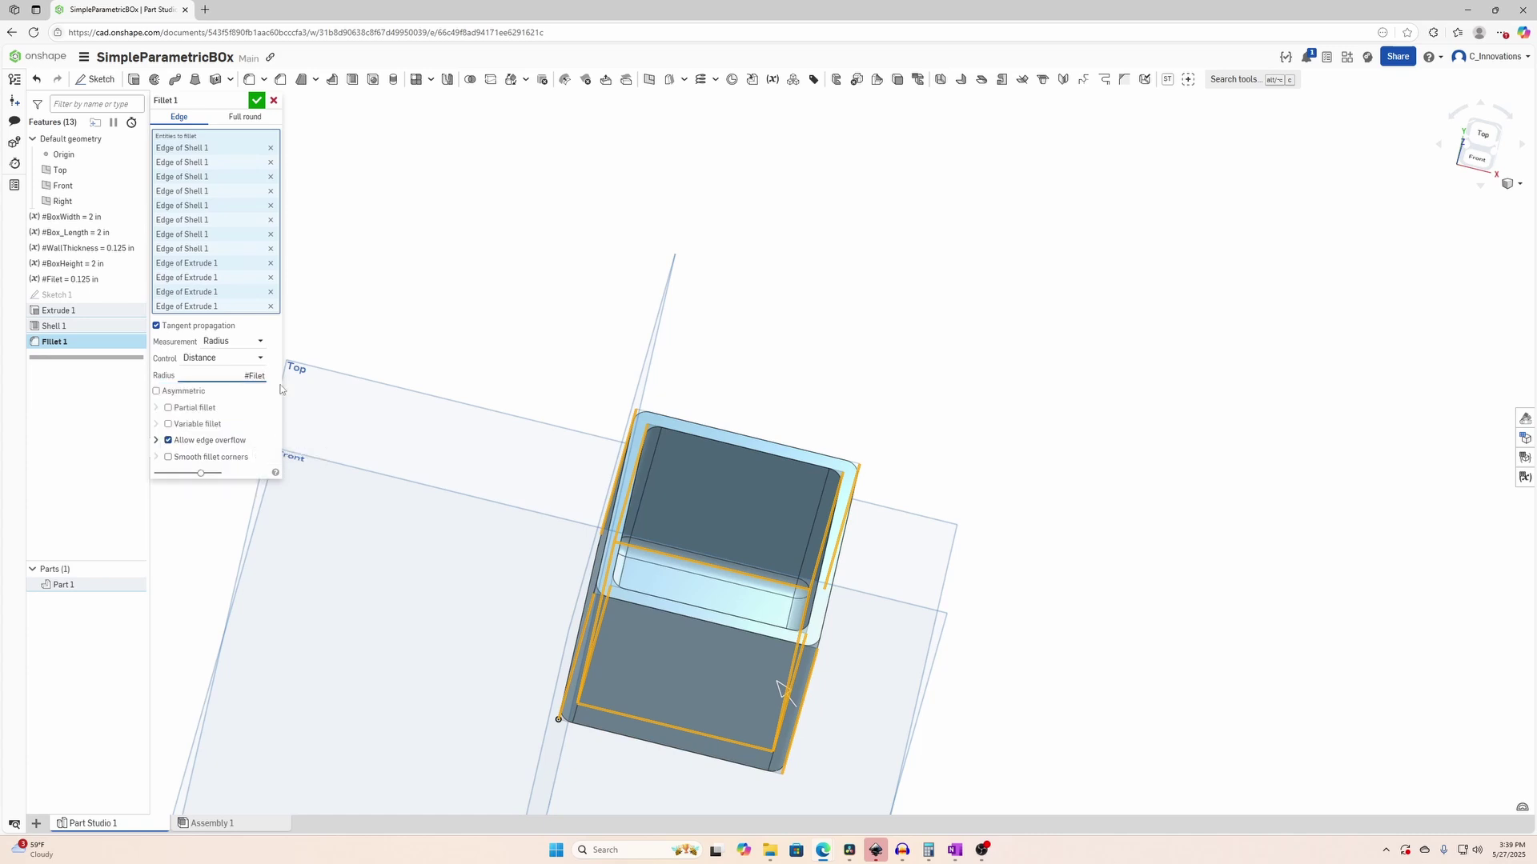
click(256, 101)
Set the BoxWidth variable to 5 in.
right_drag(675, 343, 813, 216)
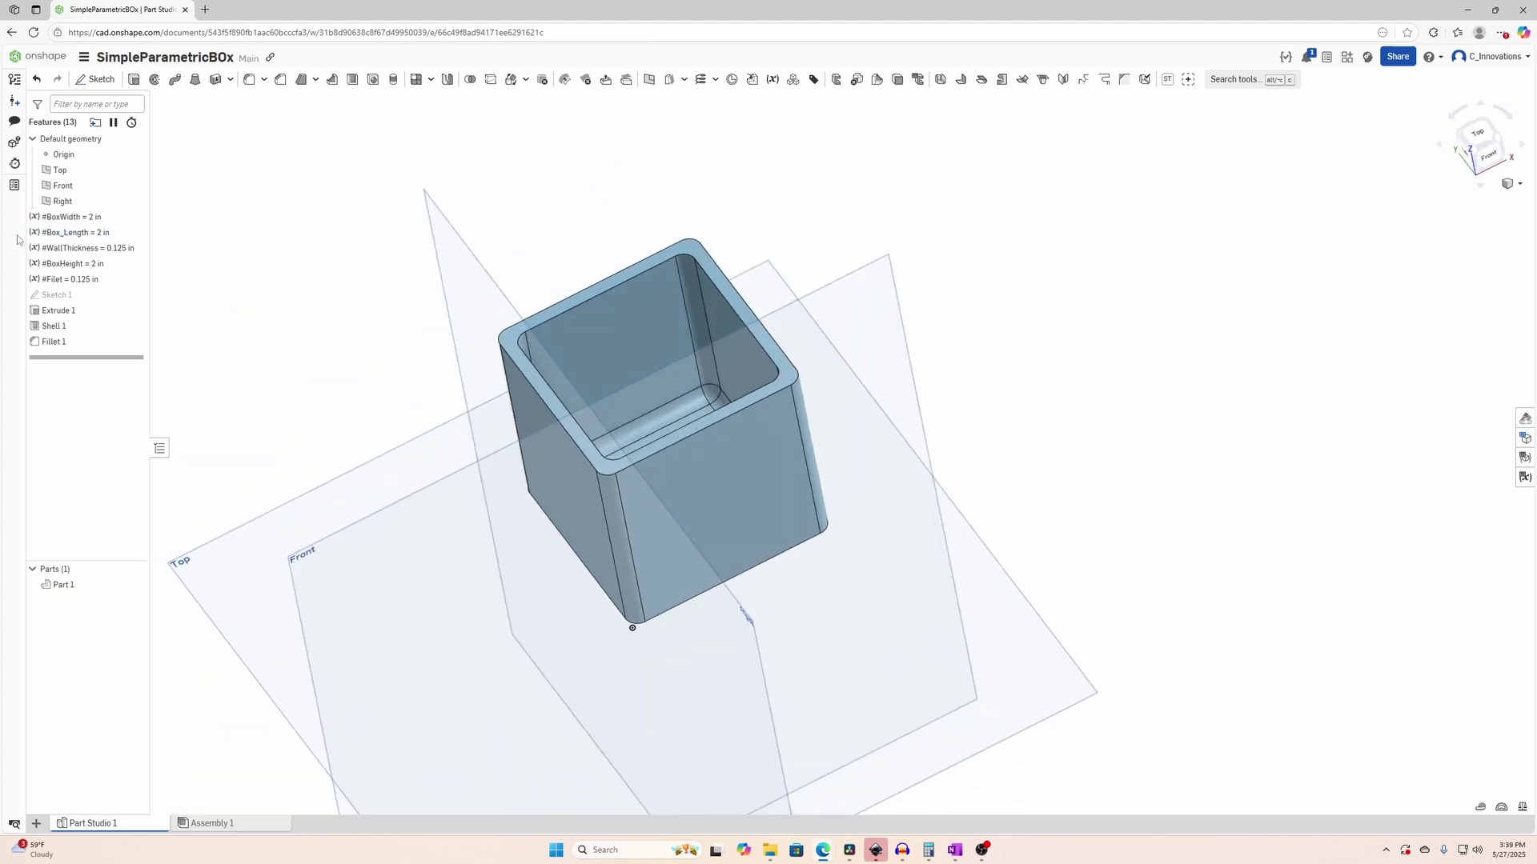
double_click(98, 218)
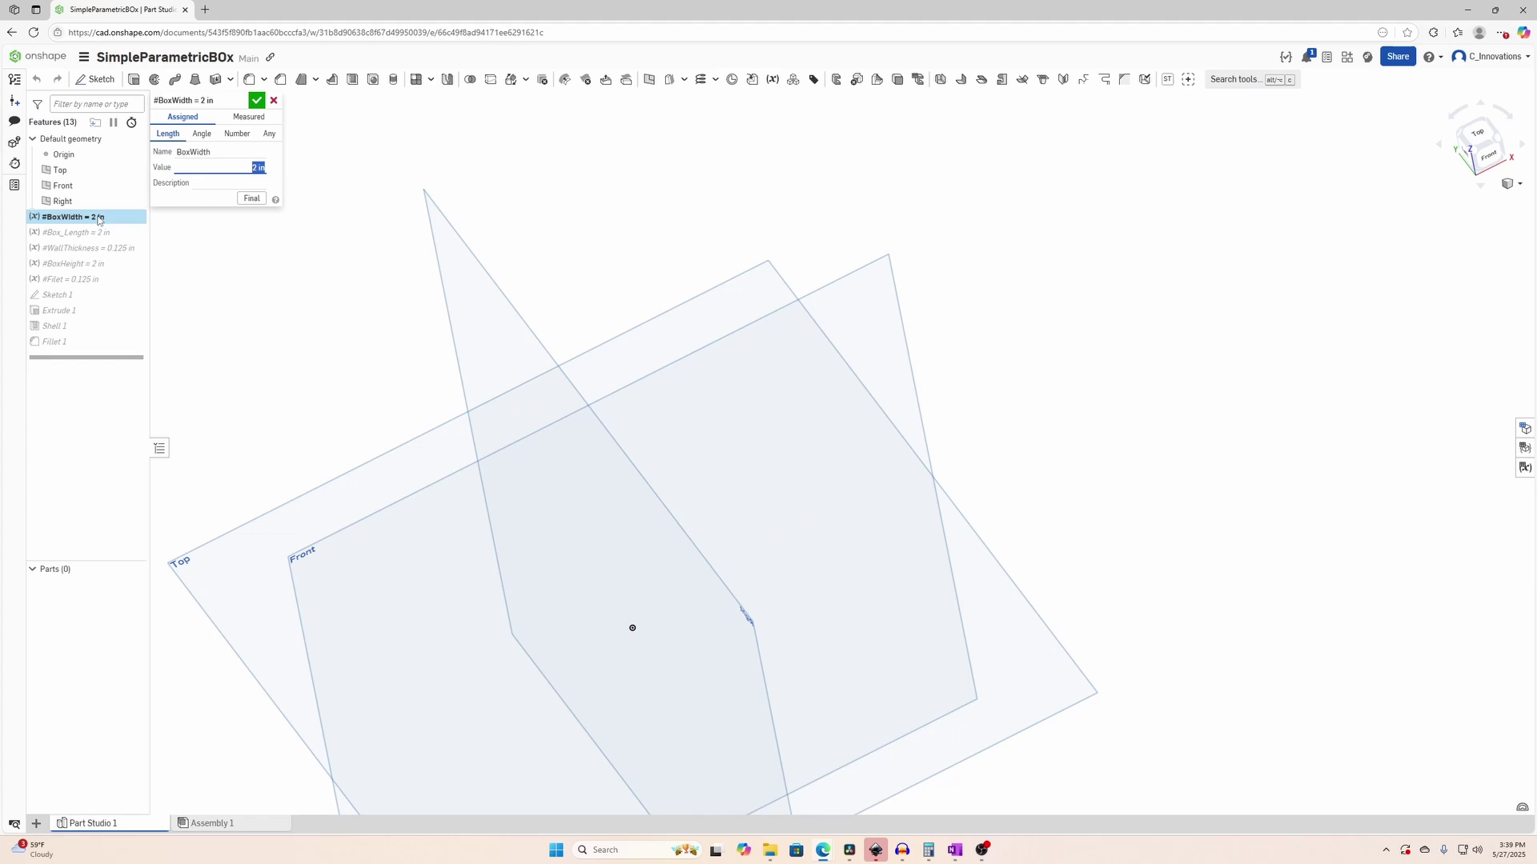
click(257, 102)
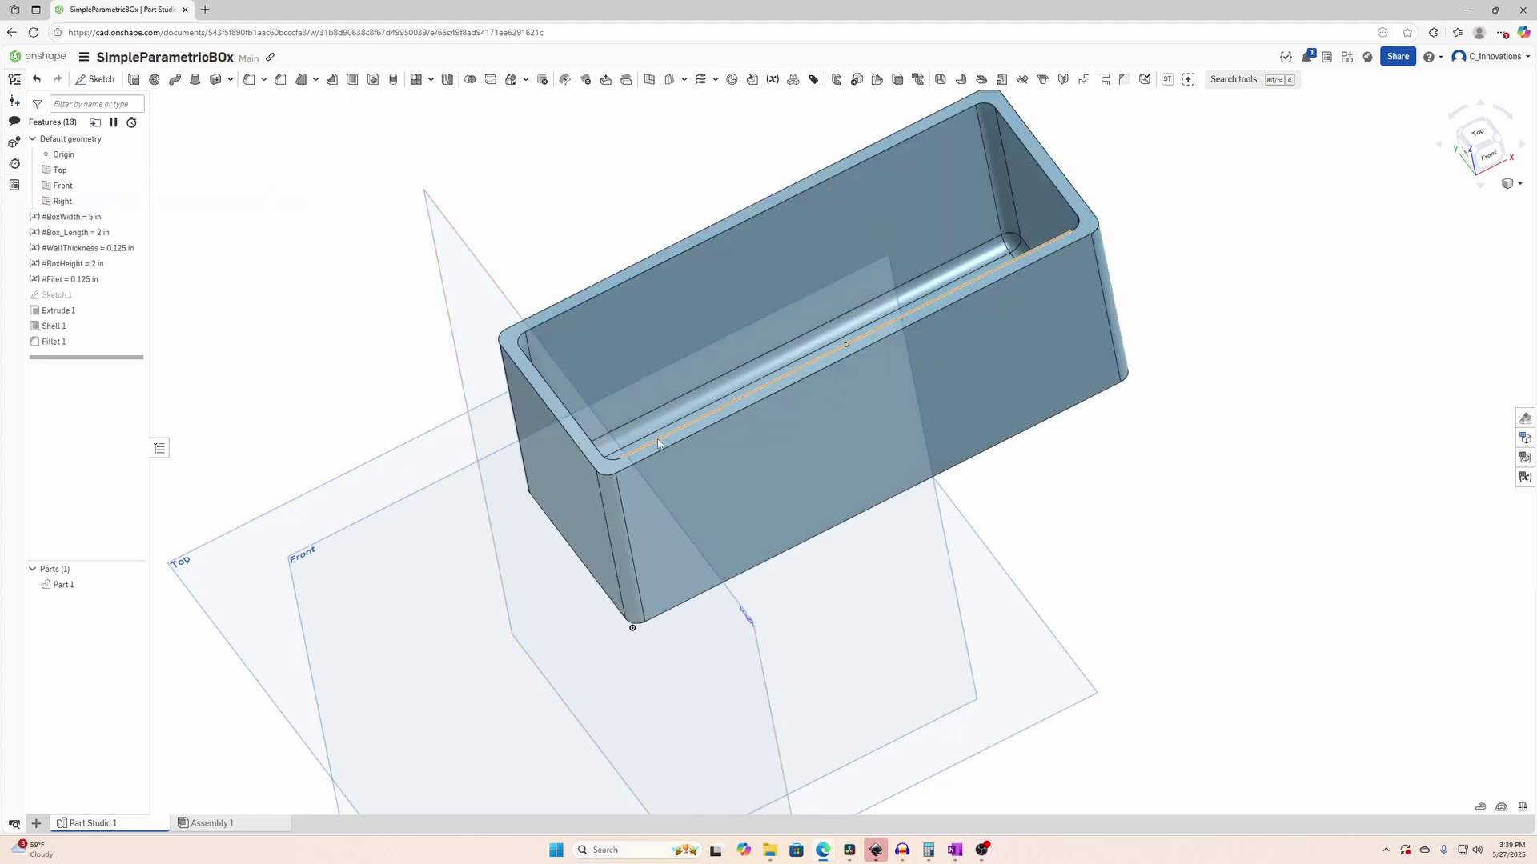
Set the Filet variable to 0.0625 in.
scroll(668, 499, up, 3)
right_drag(667, 499, 333, 401)
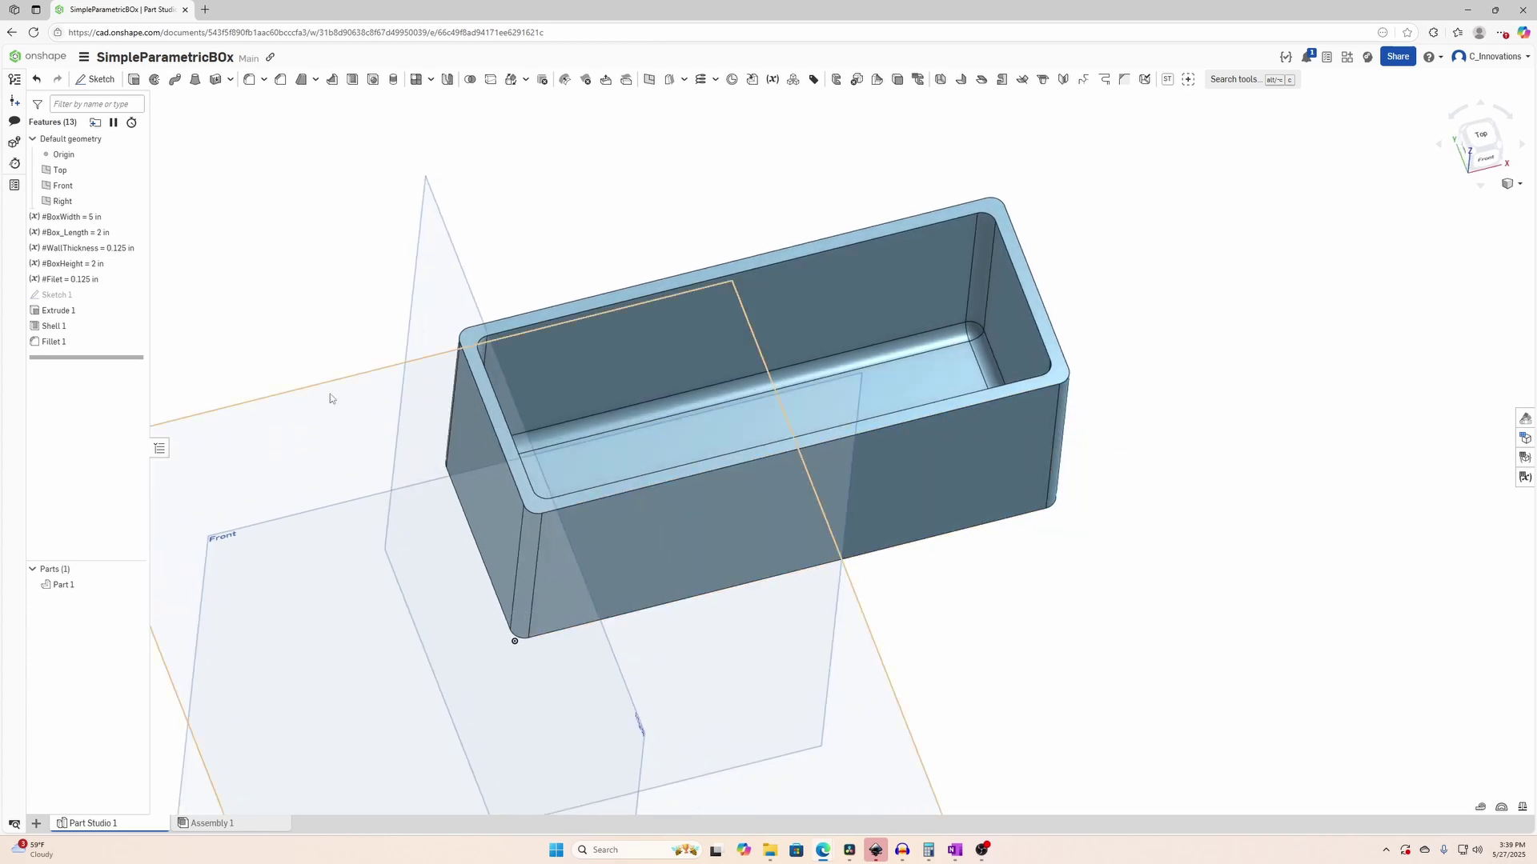
right_click(71, 281)
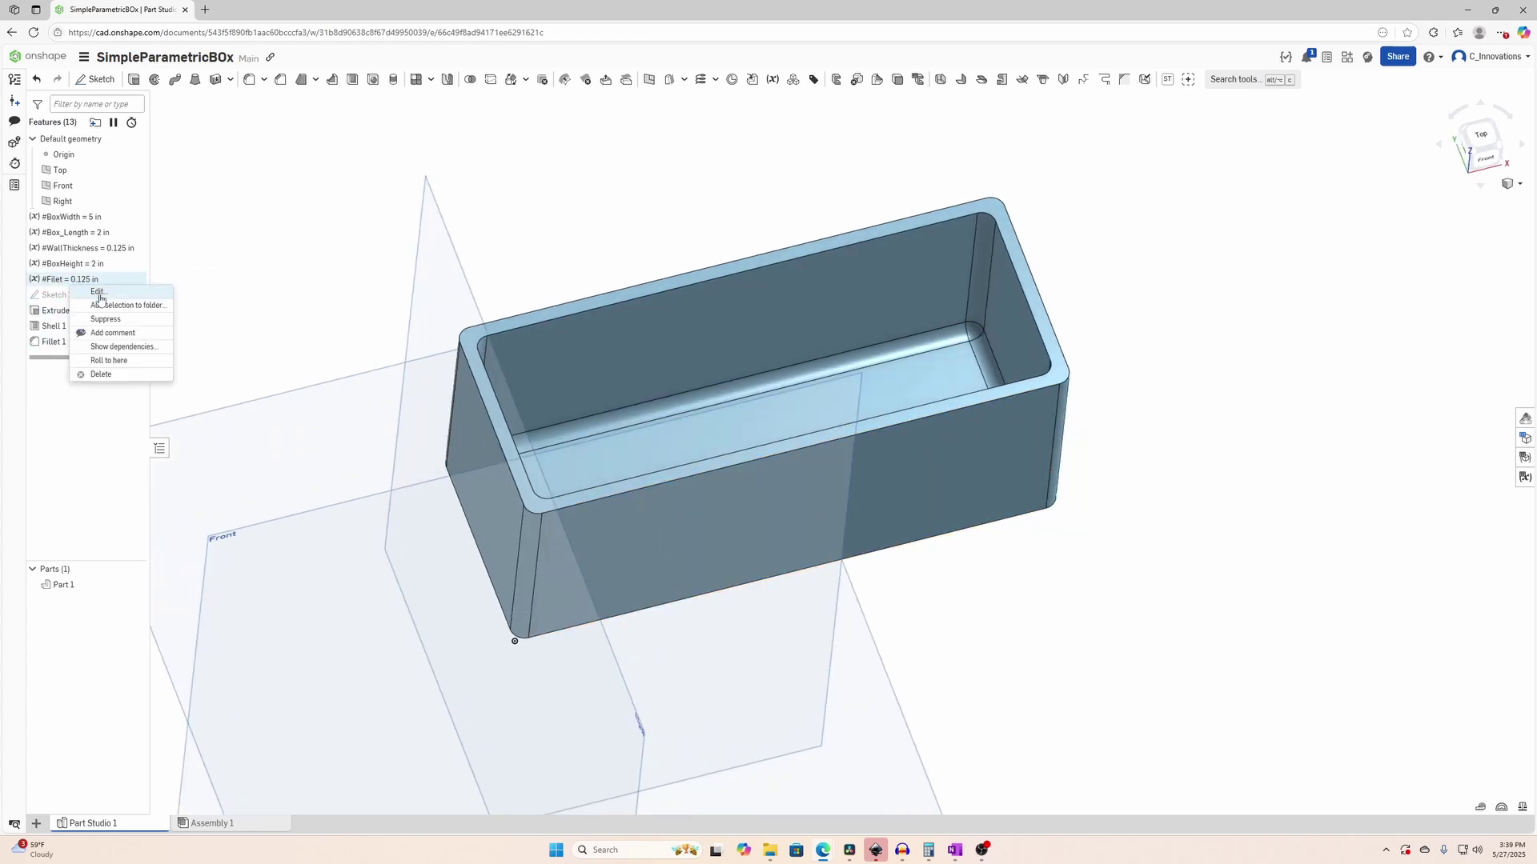
click(108, 294)
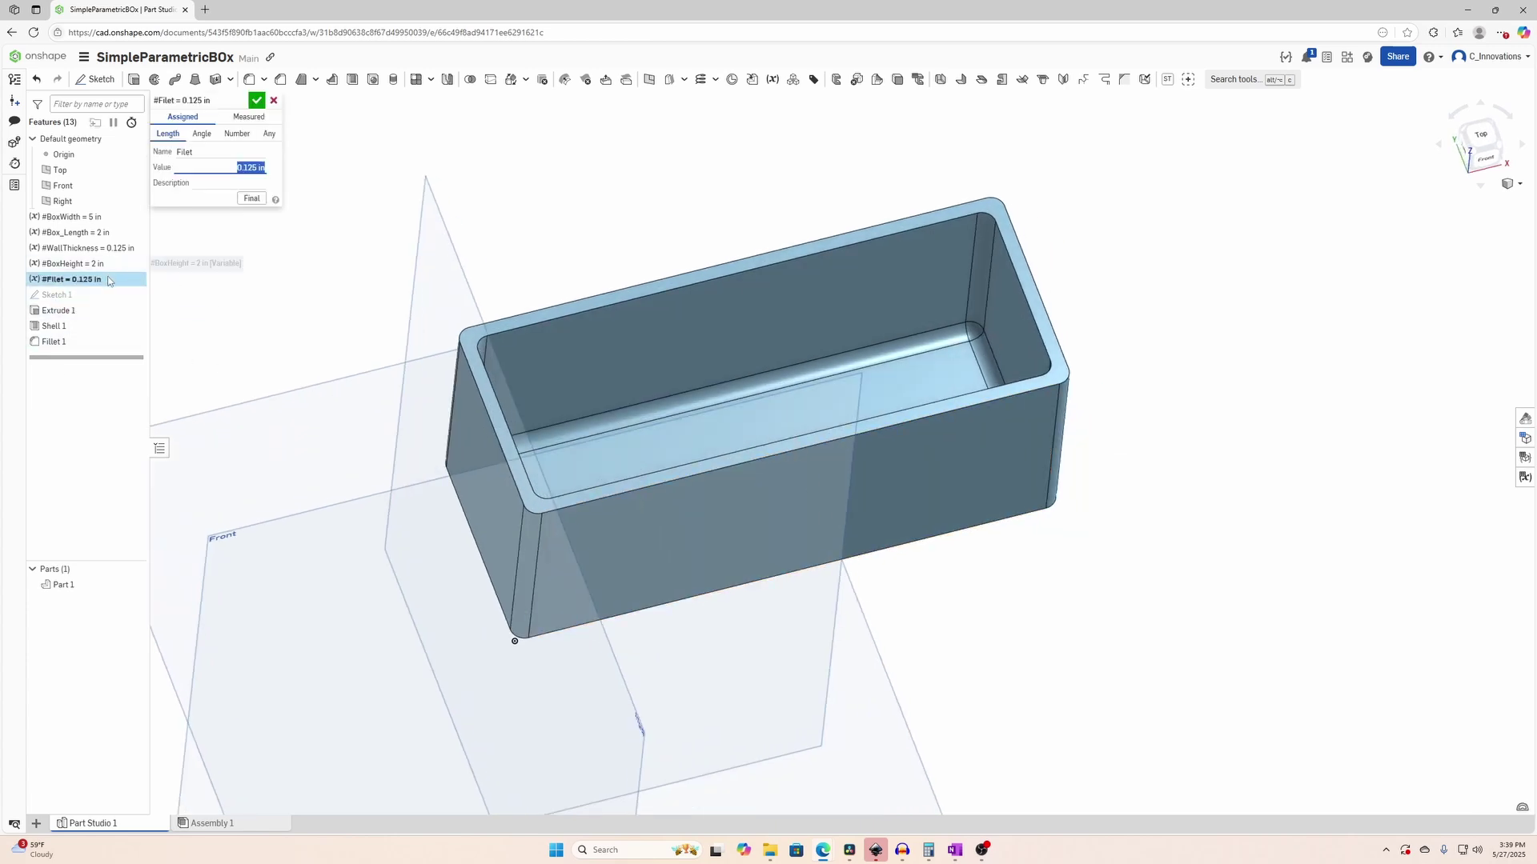
text(0.0625)
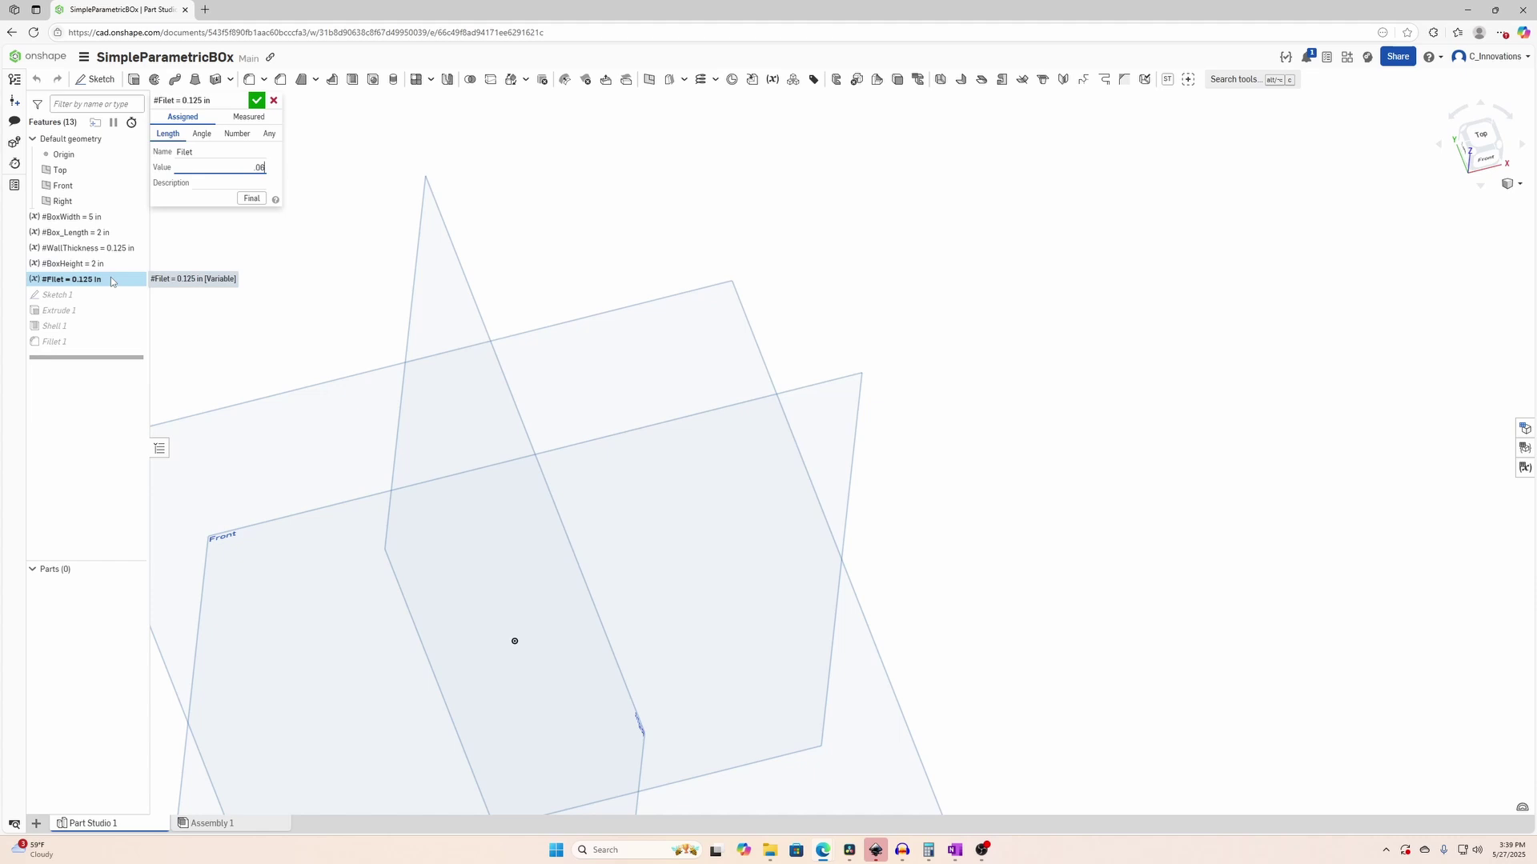
key(Return)
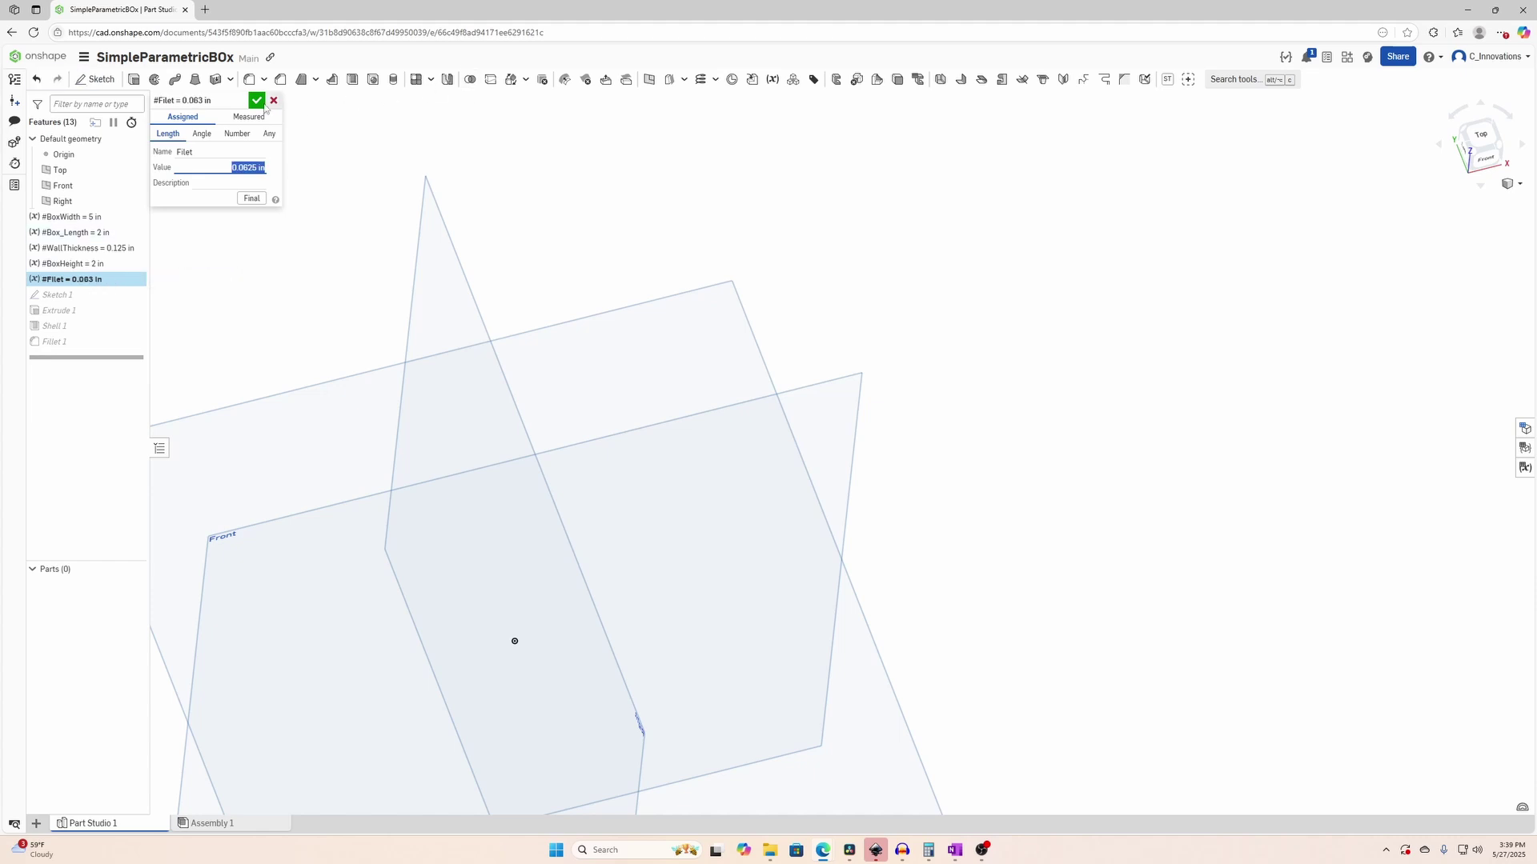
click(256, 101)
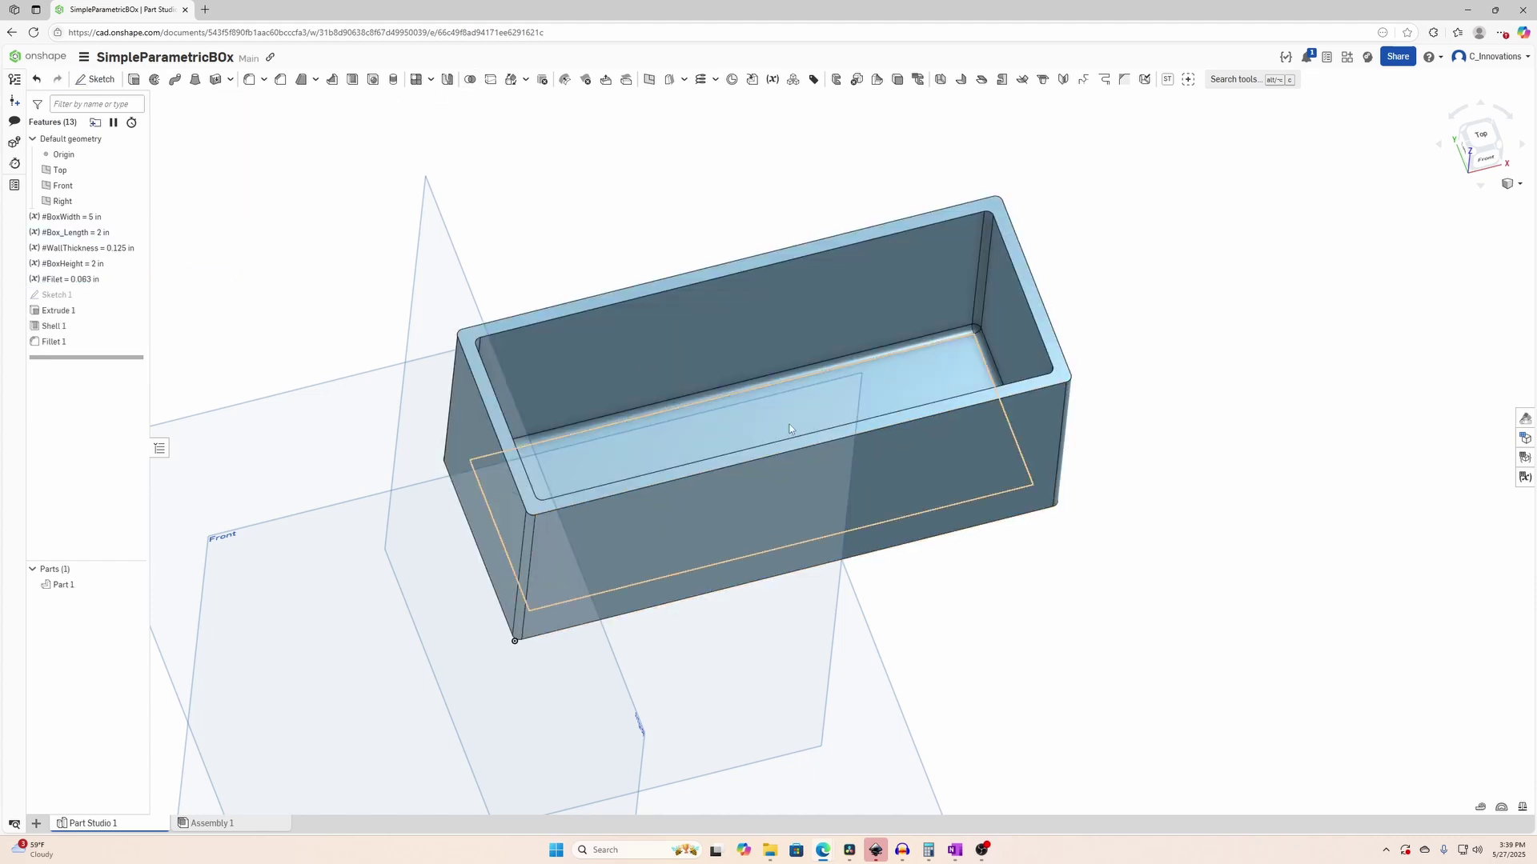
Set the WallThickness variable to 0.0625 in.
middle_drag(801, 410, 763, 394)
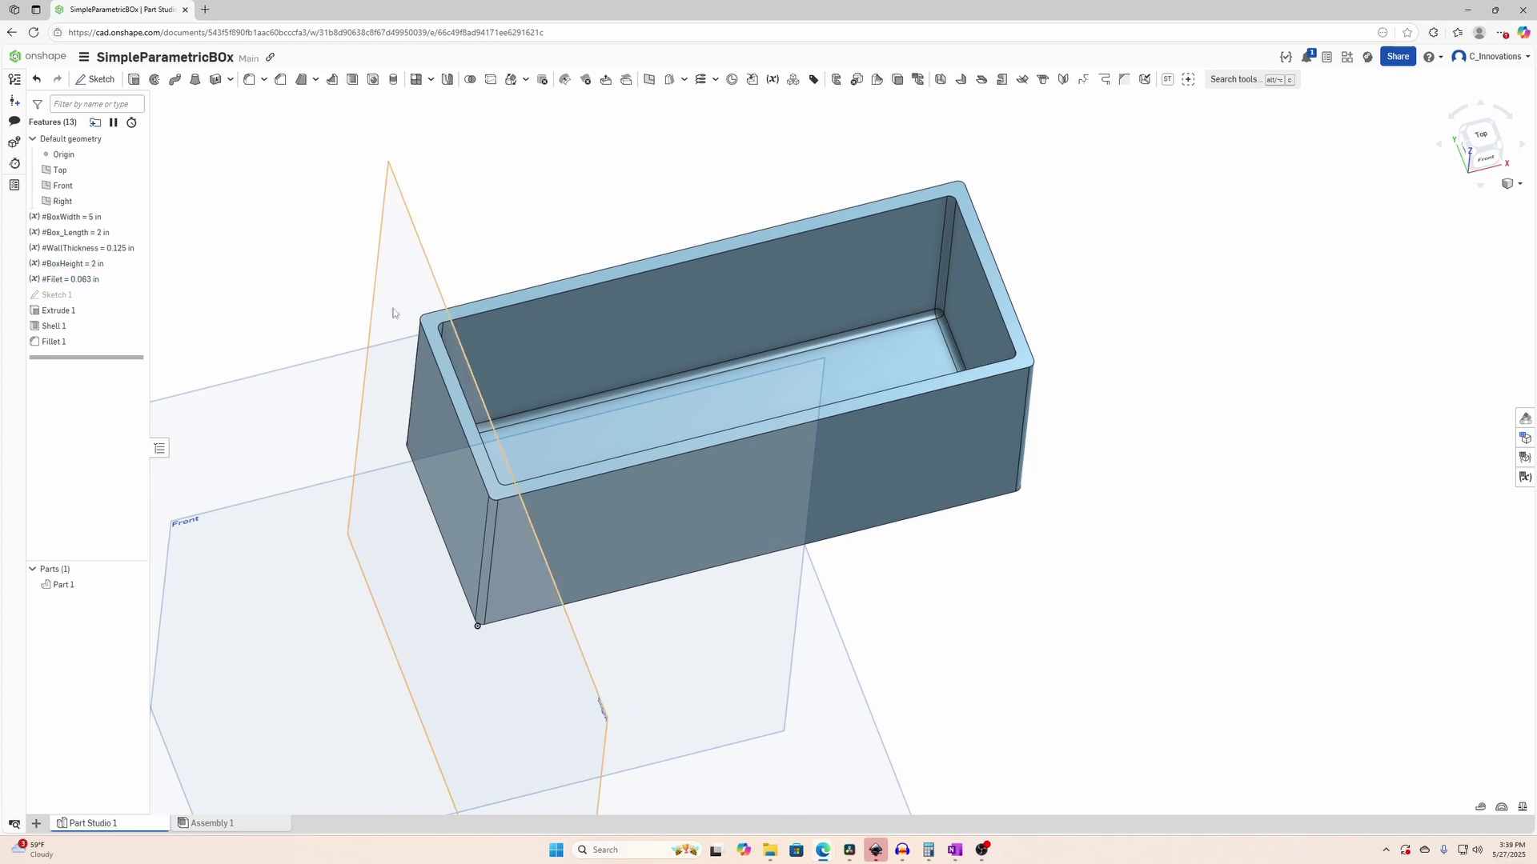
middle_drag(455, 319, 433, 364)
right_drag(401, 393, 286, 328)
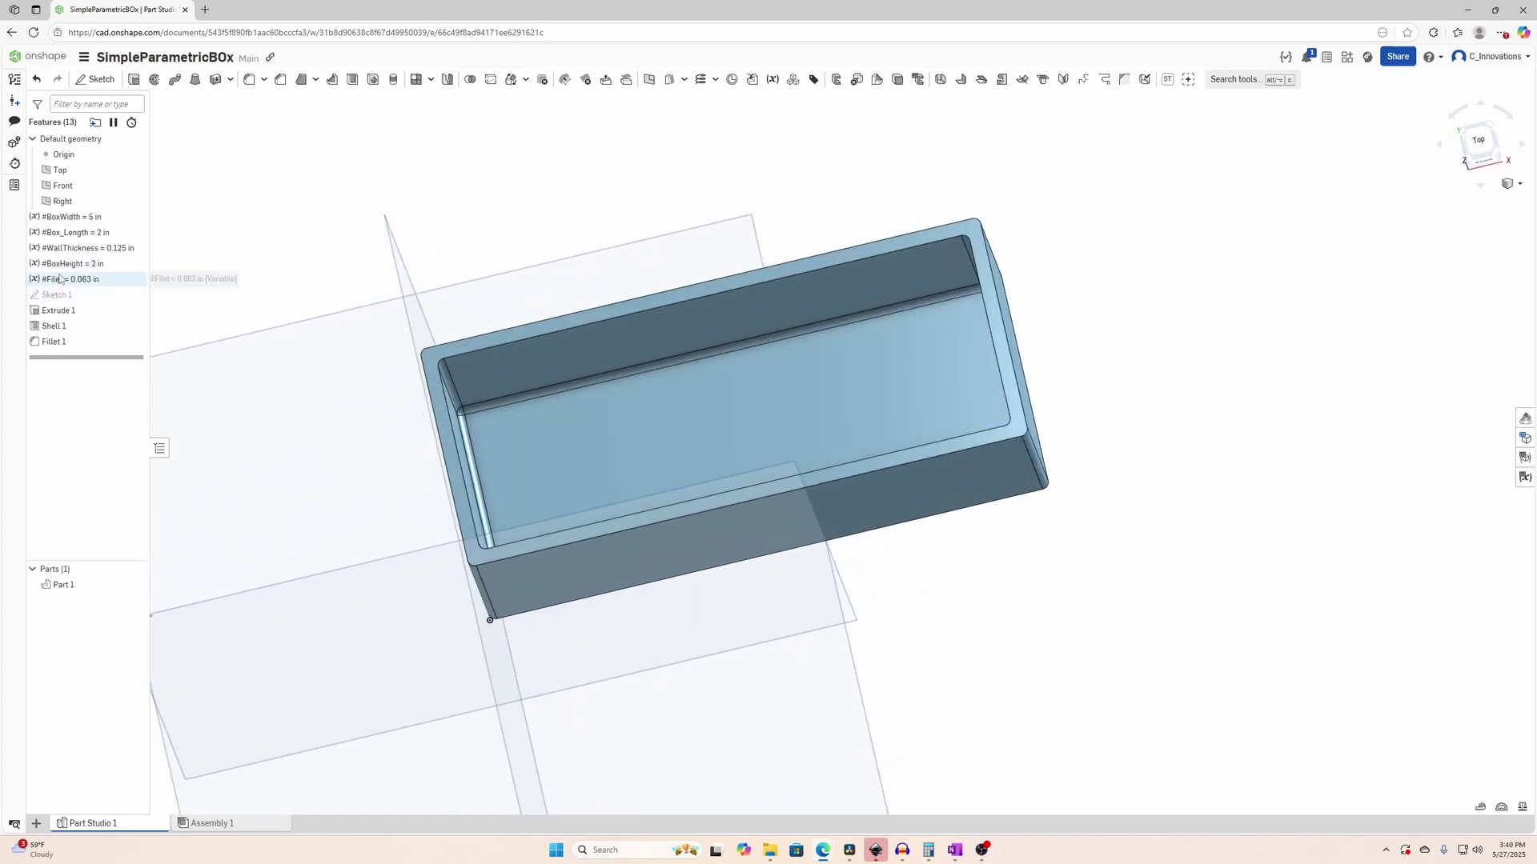
double_click(84, 252)
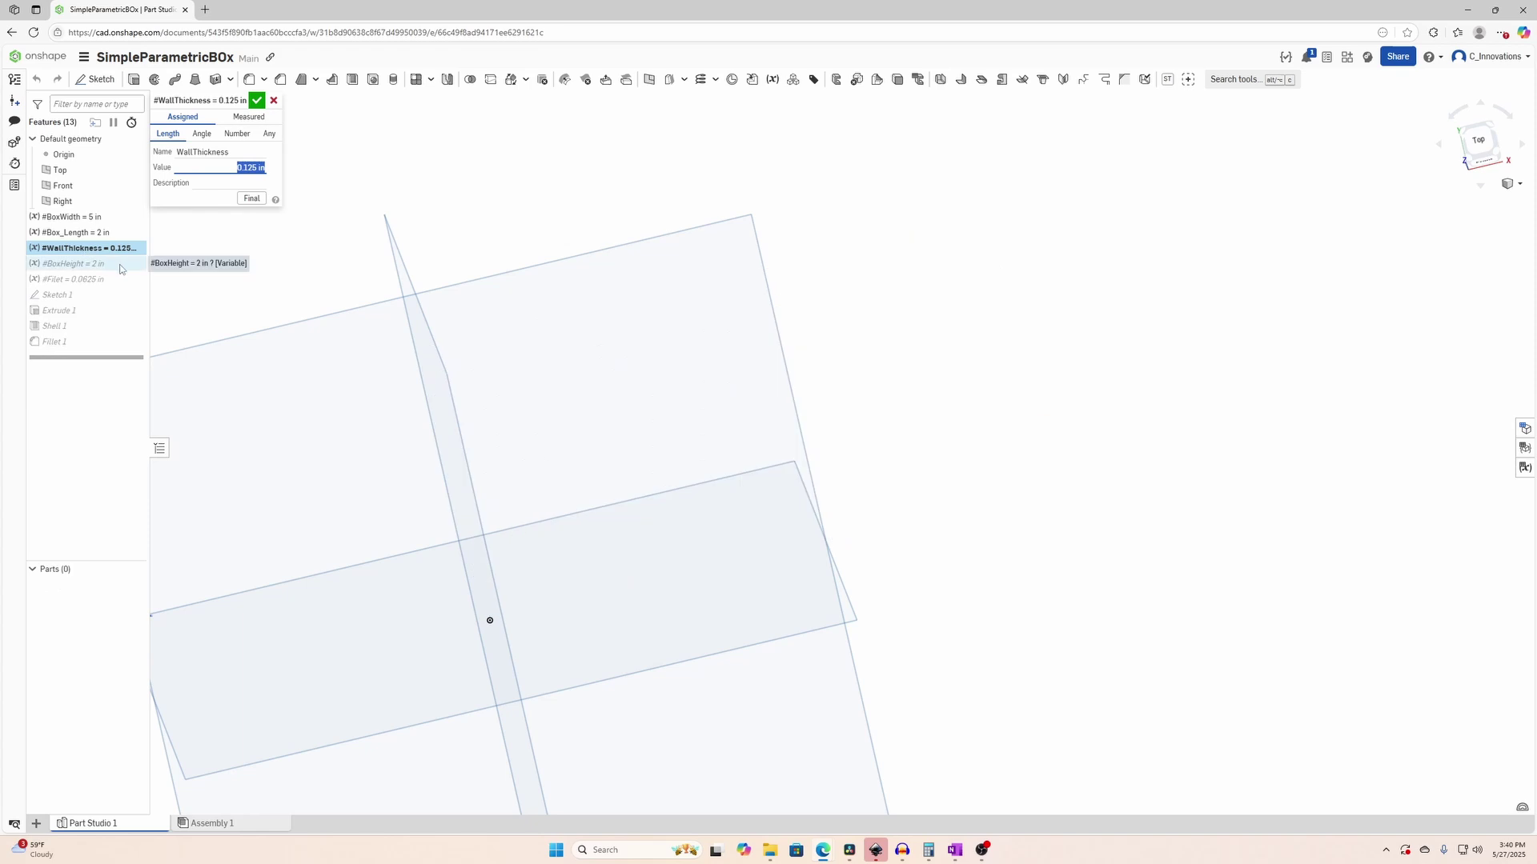
text(0.0625)
click(256, 100)
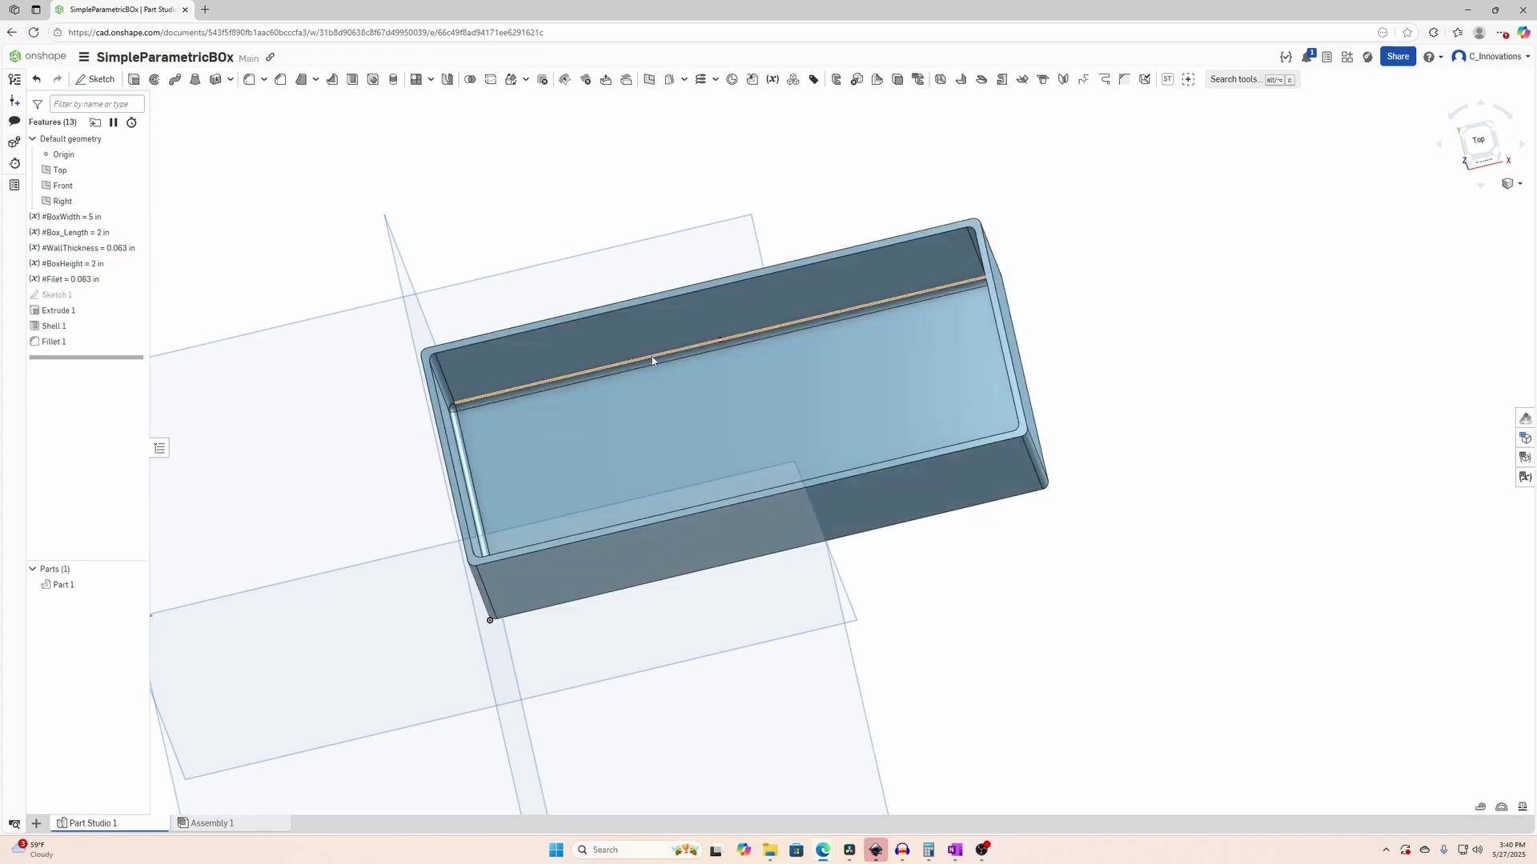
Set the BoxHeight variable to 1 in.
key(f)
right_drag(579, 362, 670, 320)
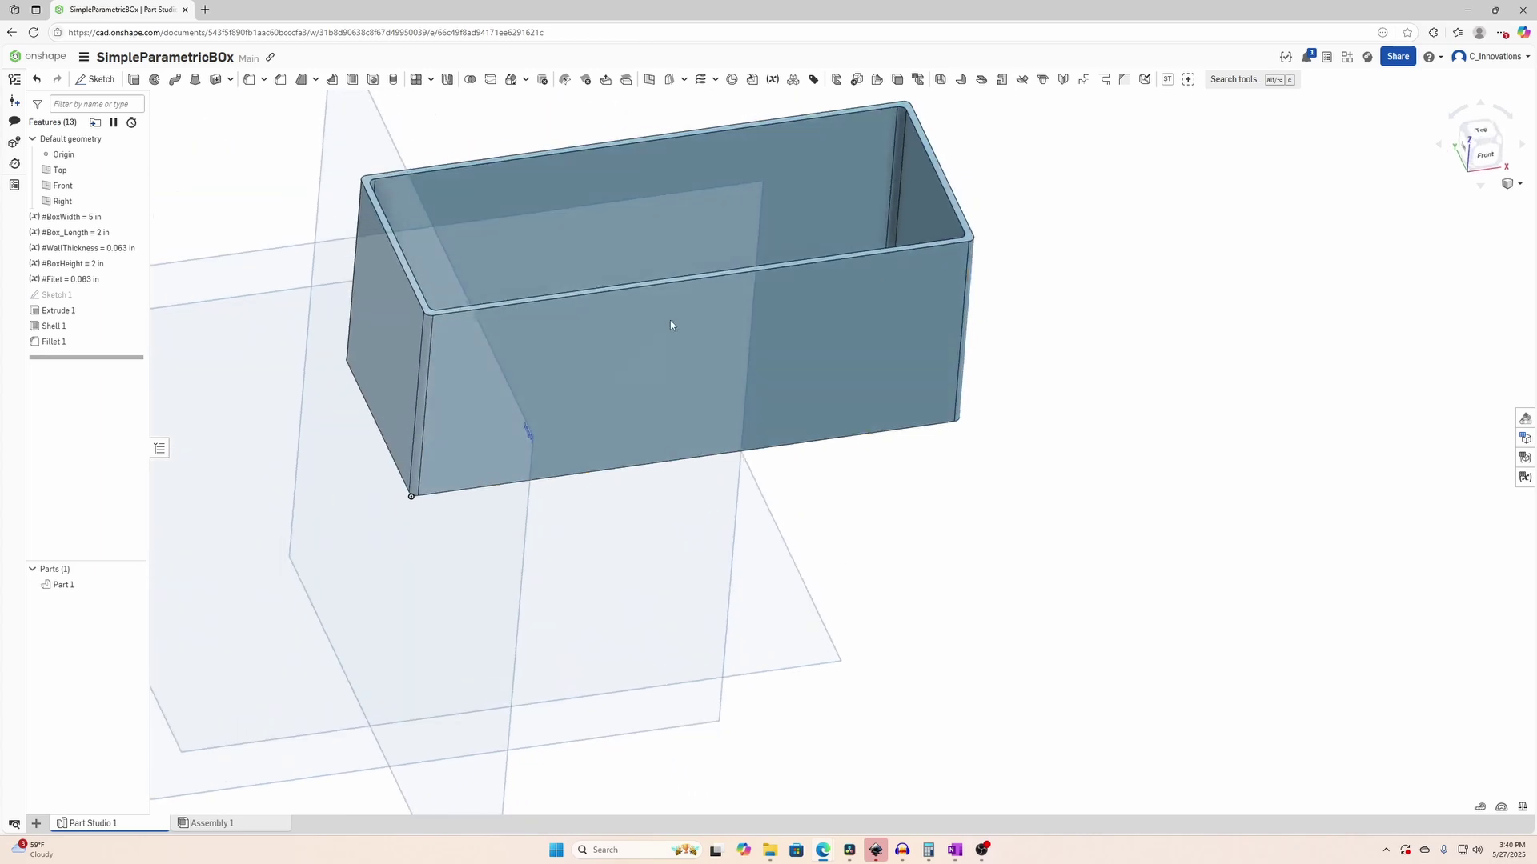
double_click(73, 264)
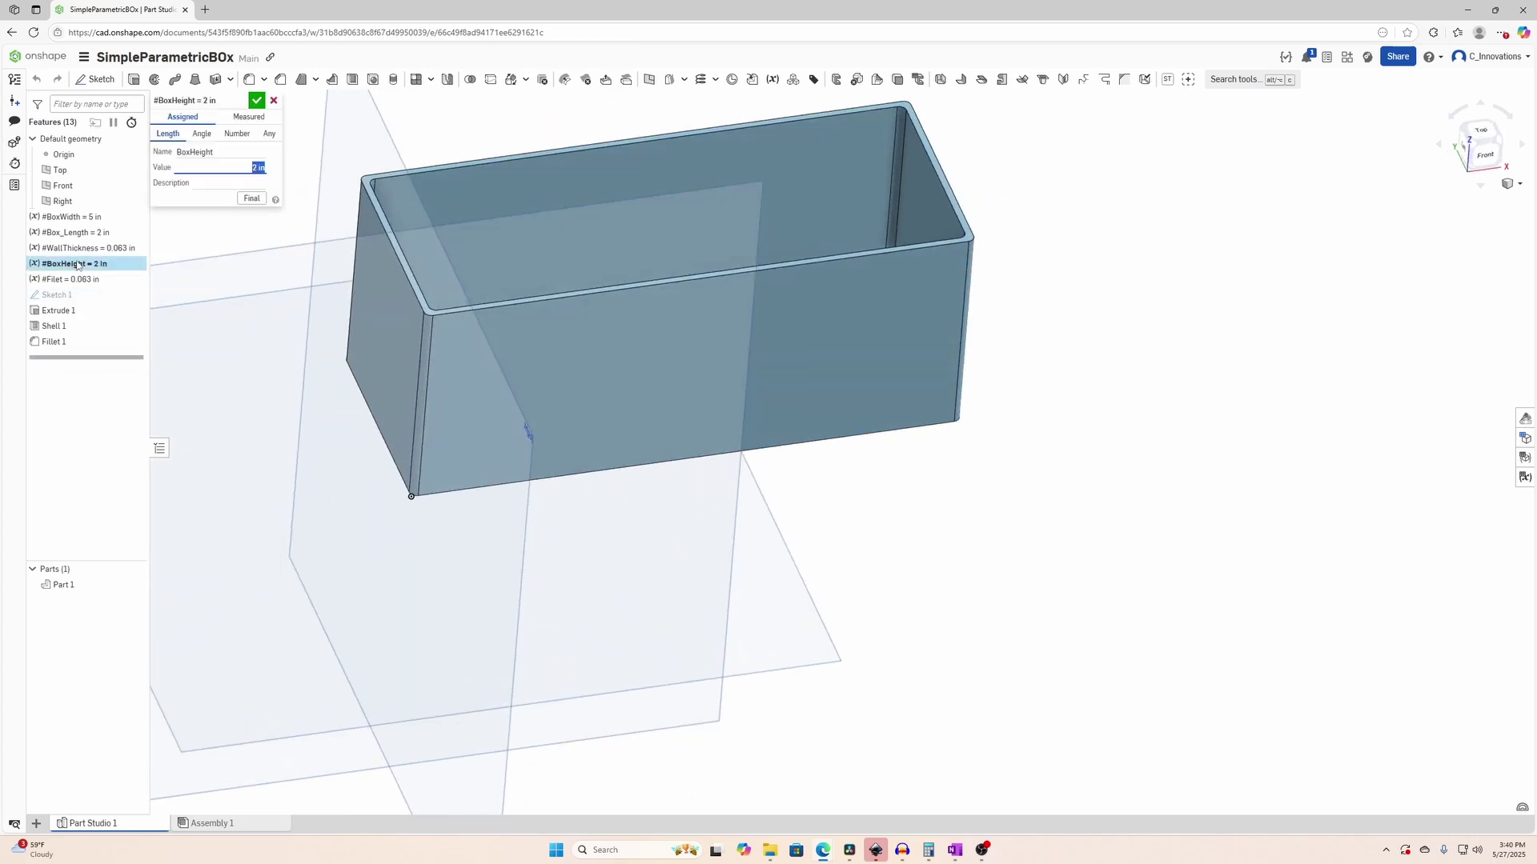
text(1)
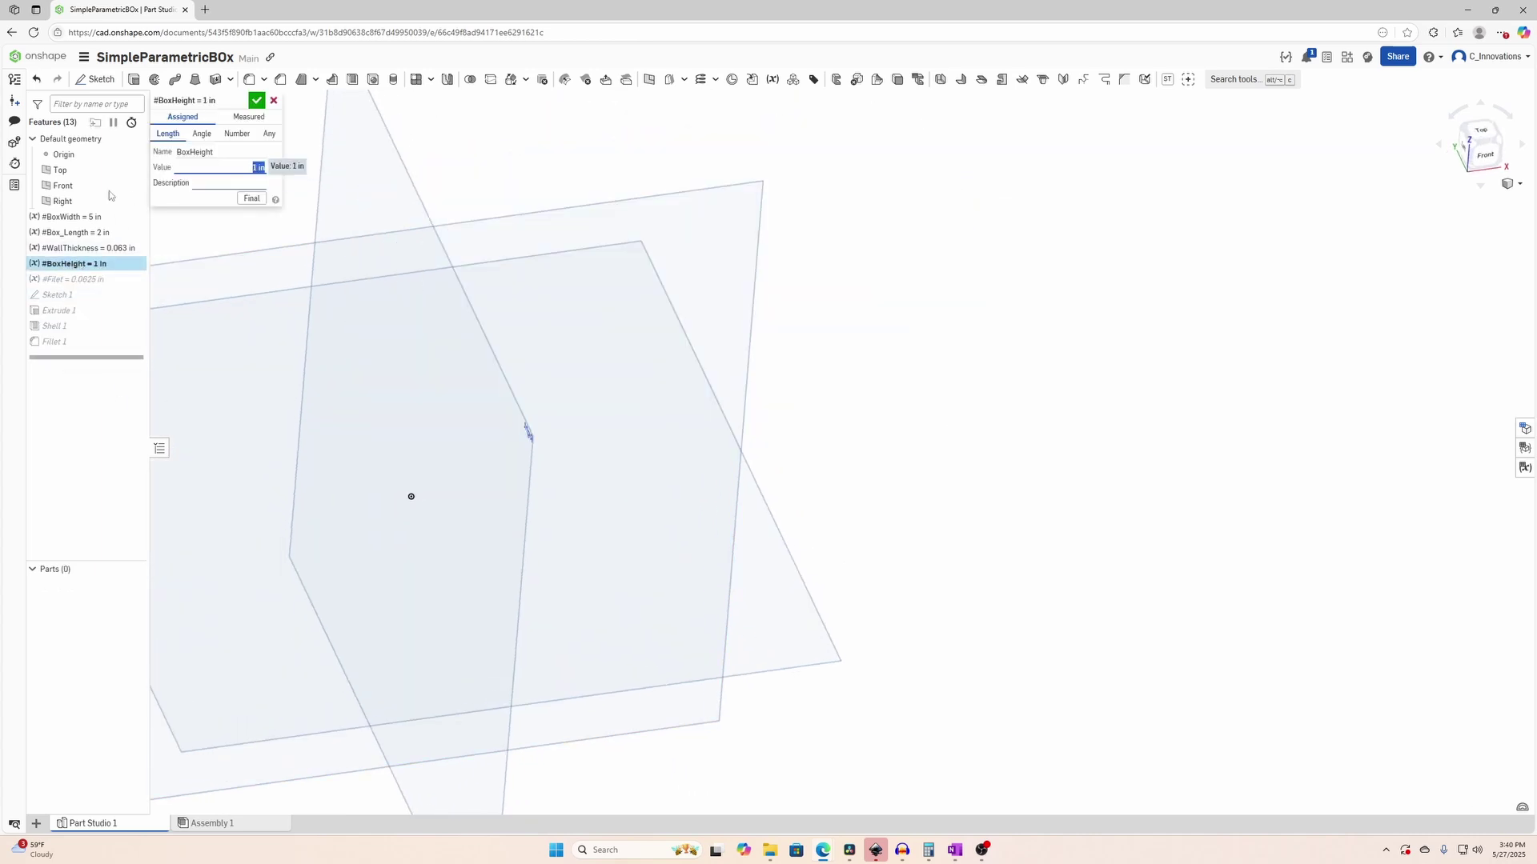
key(Return)
click(256, 100)
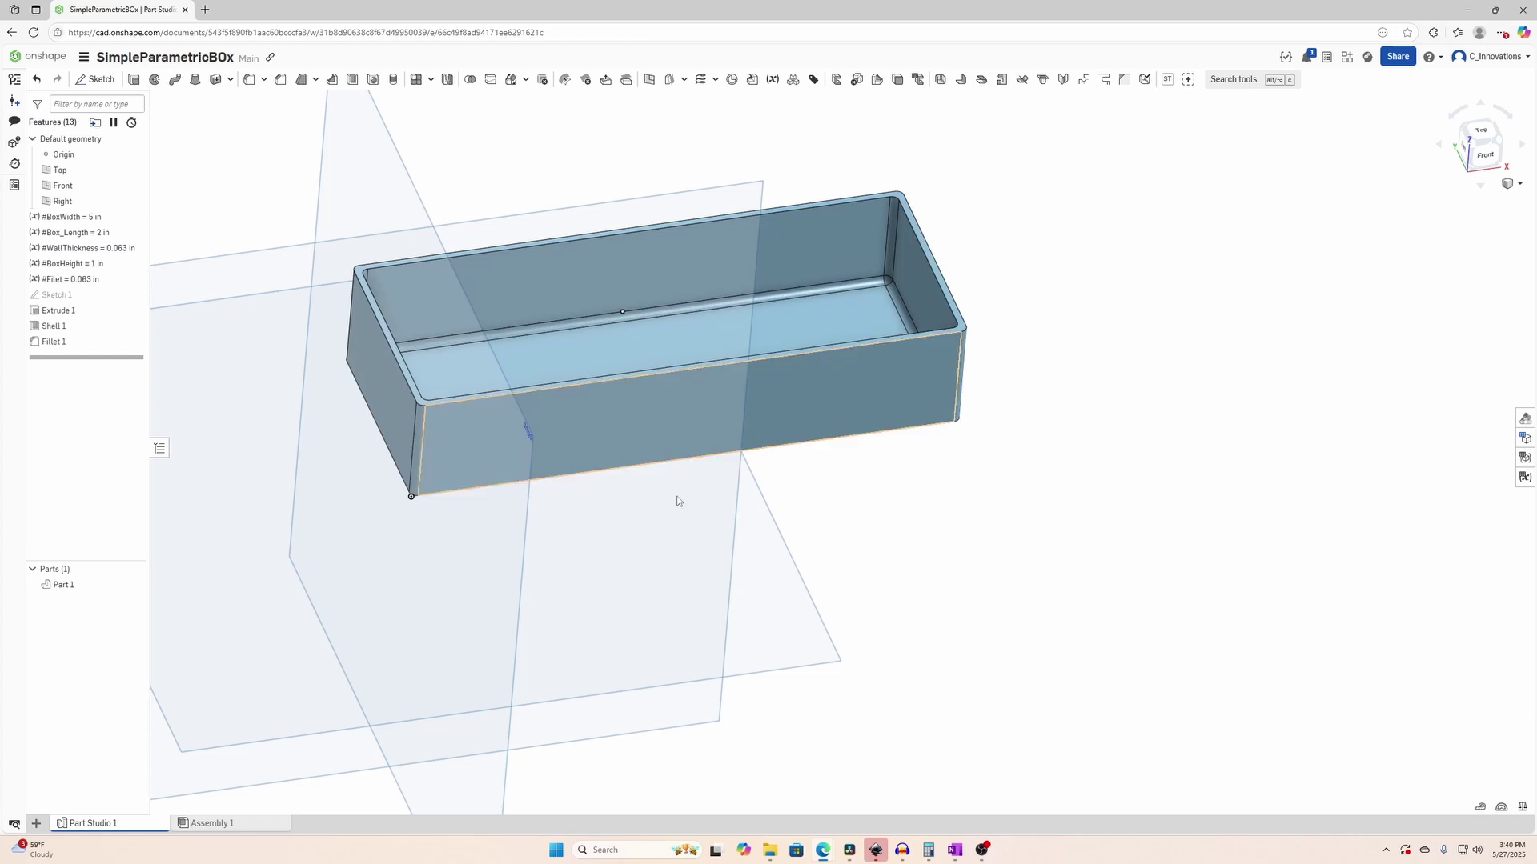
middle_drag(712, 461, 831, 459)
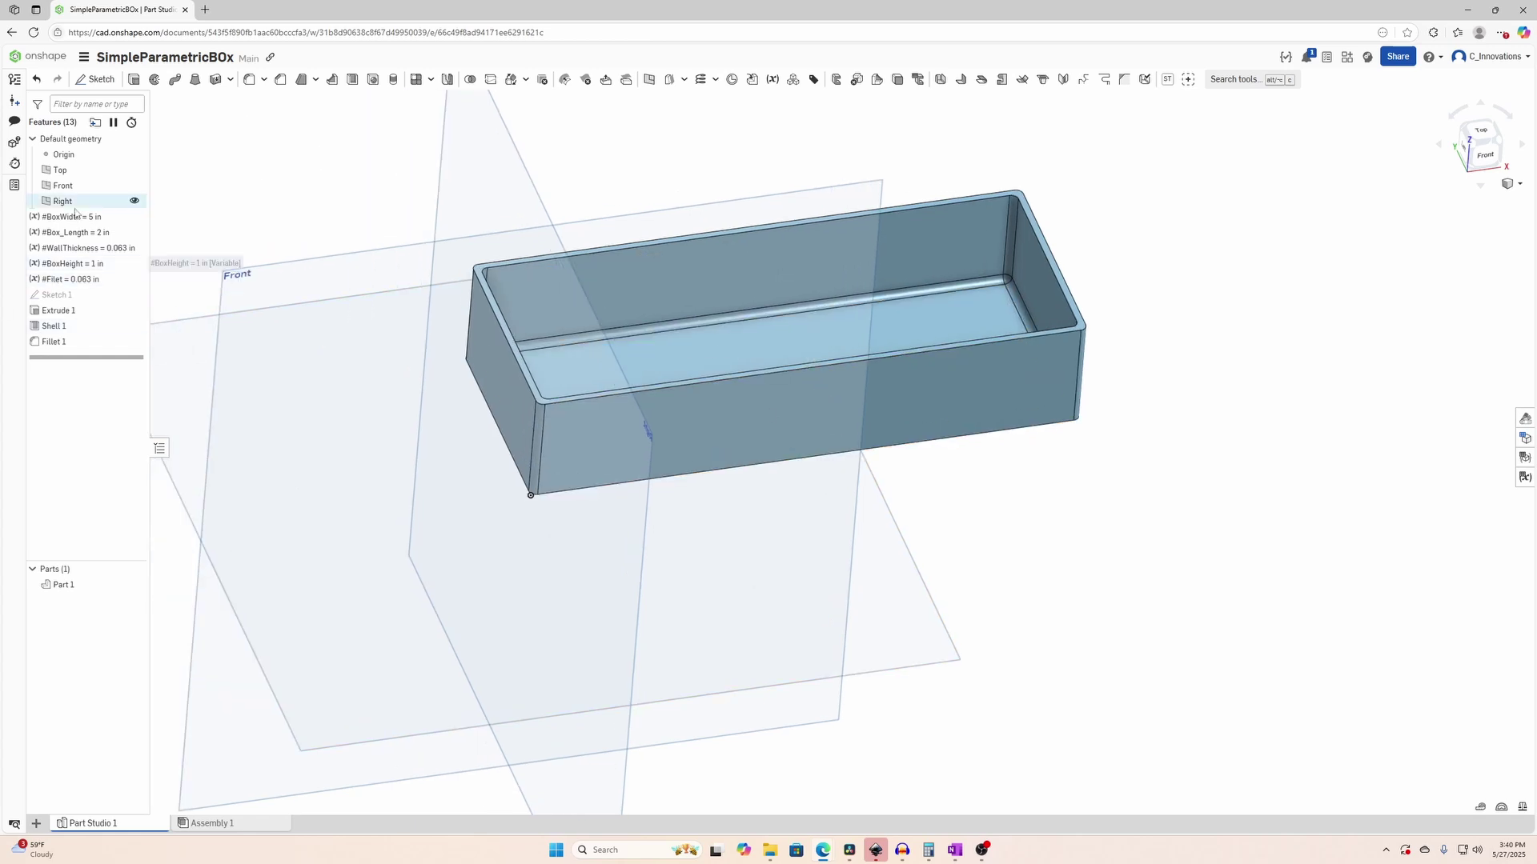